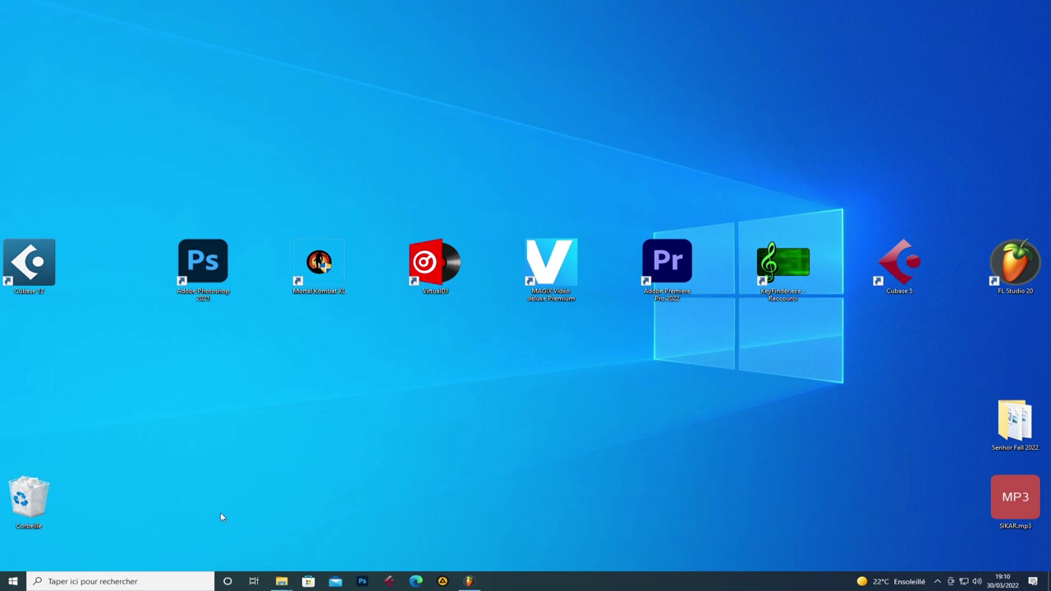
# Step: Refresh the desktop several times from its right-click menu
pyautogui.rightClick(466, 361)
pyautogui.click(375, 340)
pyautogui.rightClick(375, 339)
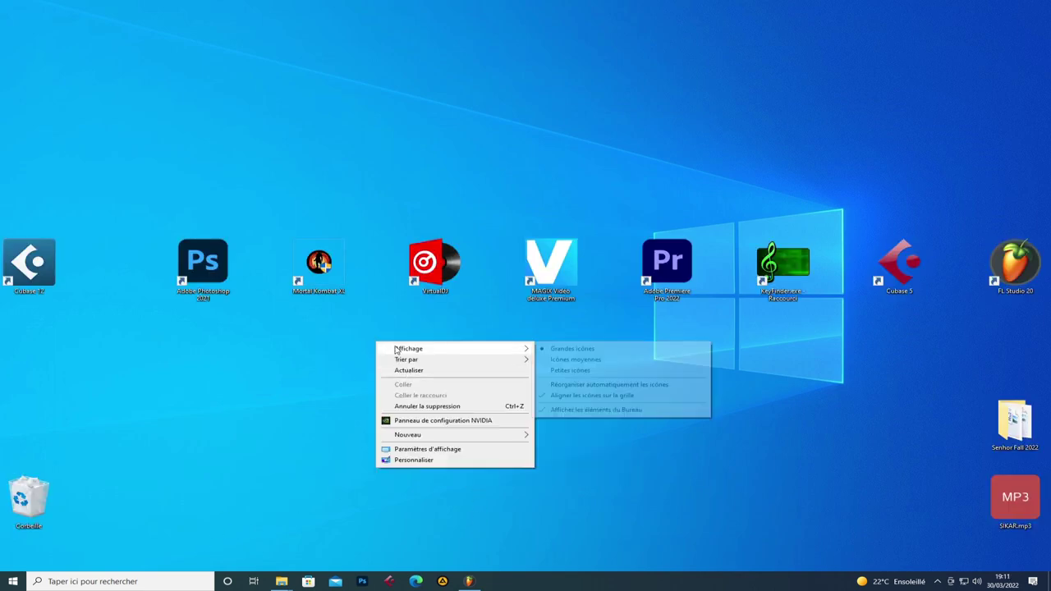
pyautogui.click(410, 371)
pyautogui.rightClick(360, 339)
pyautogui.click(384, 370)
pyautogui.rightClick(340, 387)
pyautogui.click(373, 413)
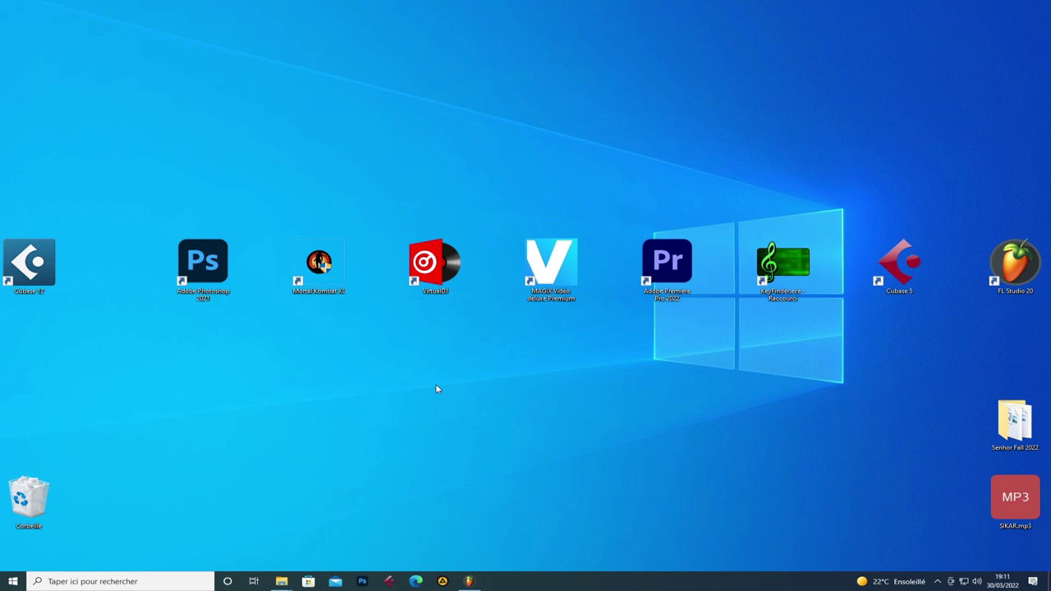
pyautogui.rightClick(436, 389)
pyautogui.click(482, 414)
pyautogui.rightClick(482, 412)
pyautogui.click(497, 436)
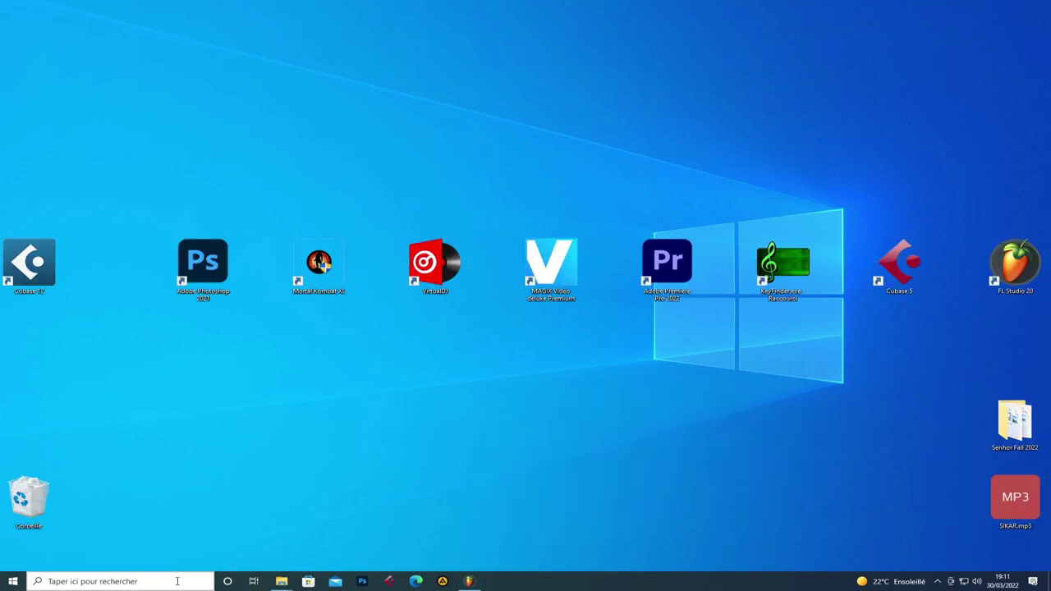
# Step: Launch Firefox from Windows search and go to YouTube via its shortcut tile
pyautogui.click(115, 581)
pyautogui.click(177, 334)
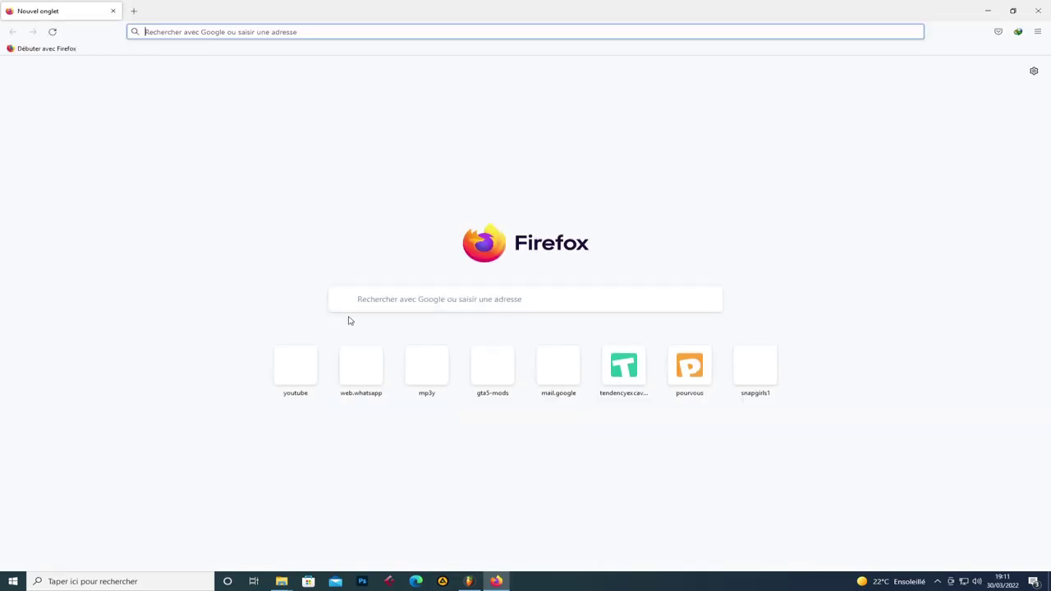
pyautogui.click(310, 380)
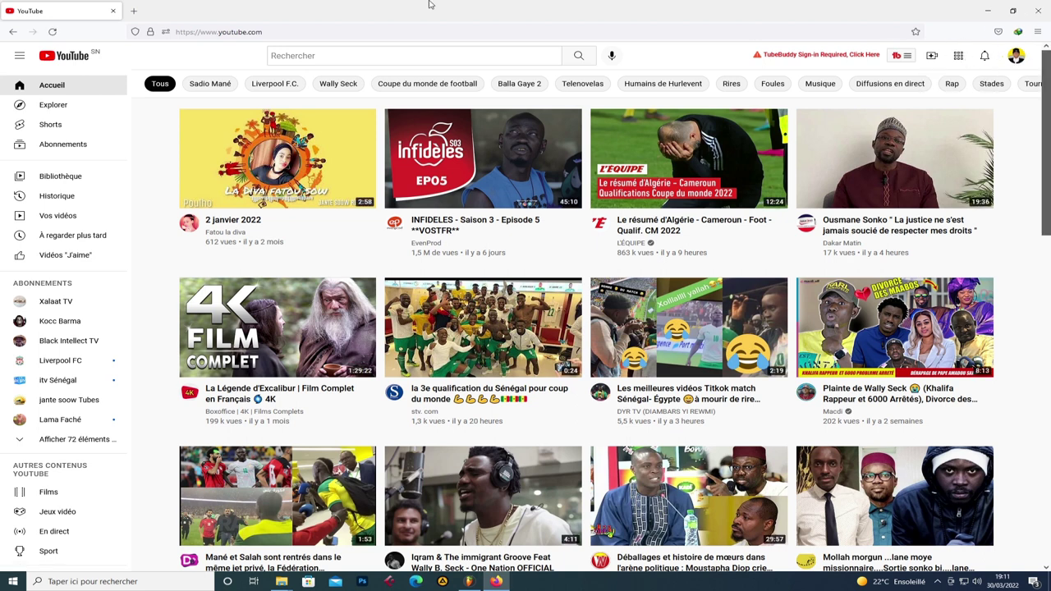
# Step: Open your own channel through the avatar menu's Votre chaîne, then switch to FL Studio
pyautogui.click(1023, 61)
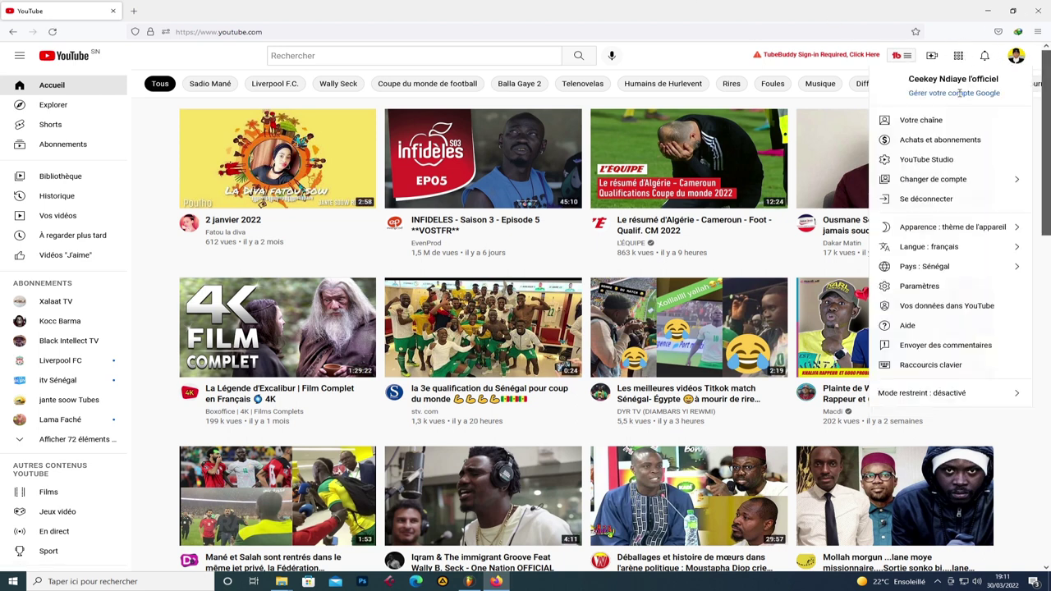
pyautogui.click(919, 119)
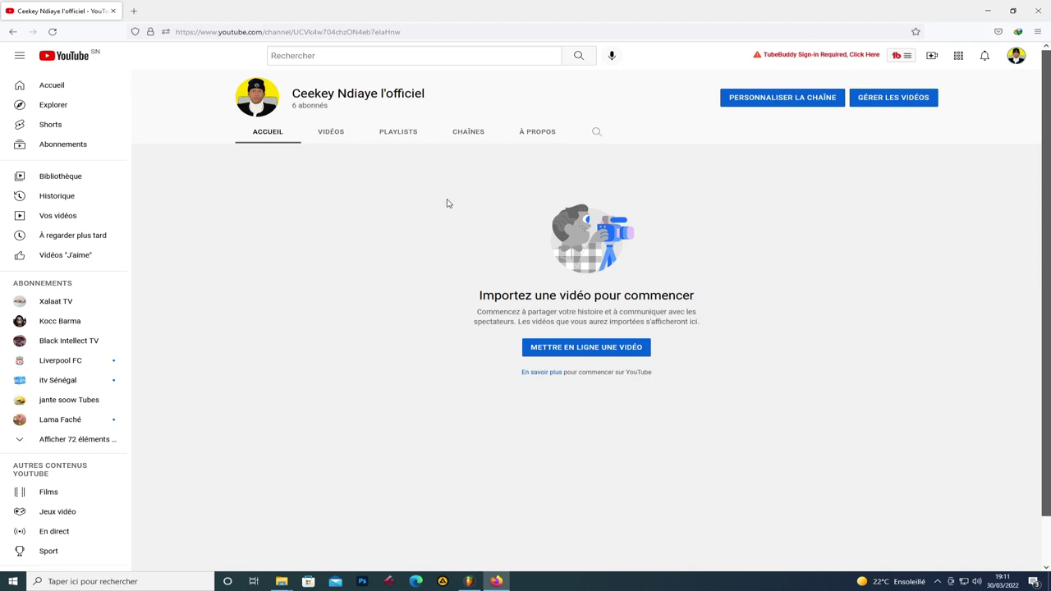
pyautogui.hotkey('alt', 'Tab')
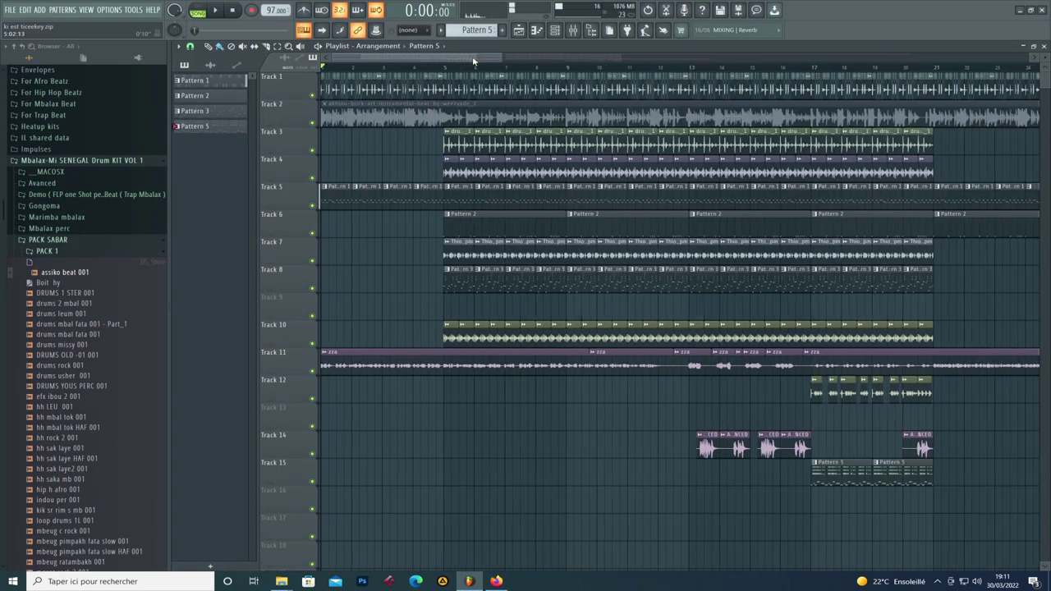
# Step: Play the Mbalax arrangement from around bar 12, then switch back to Firefox
pyautogui.hscroll(5, 410, 94)
pyautogui.click(464, 74)
pyautogui.press('space')
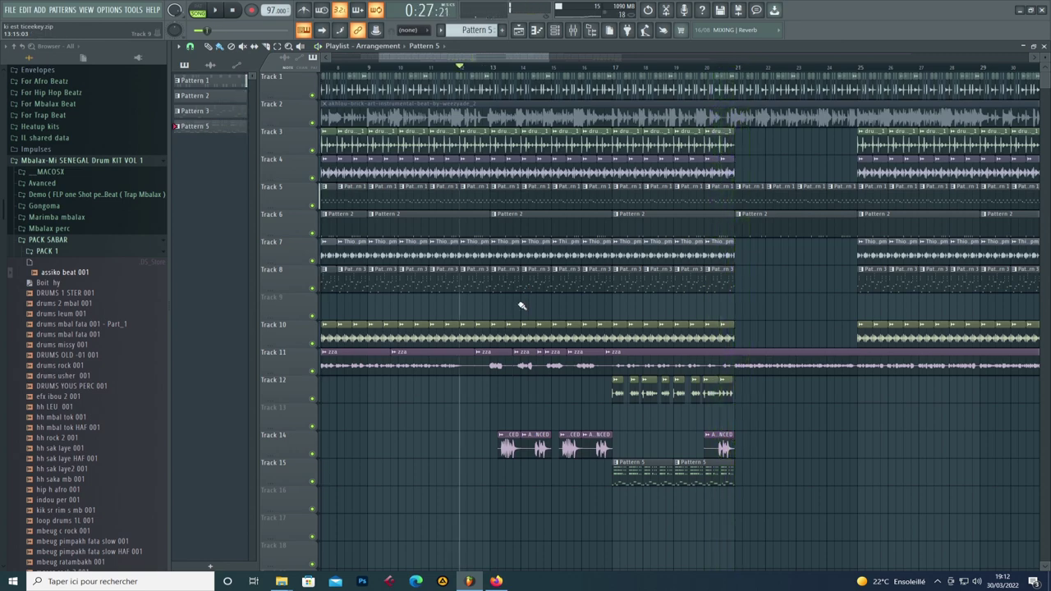
pyautogui.hotkey('alt', 'Tab')
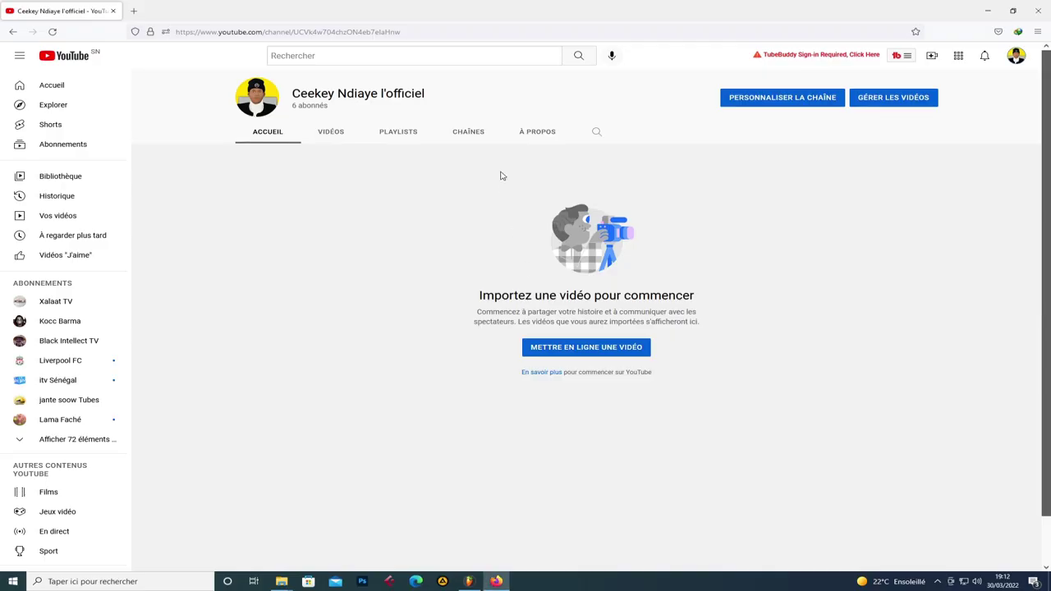
# Step: Search YouTube for 'jante soow beats' and open the Jante Soow Beats channel
pyautogui.click(333, 55)
pyautogui.write('jante soow beat')
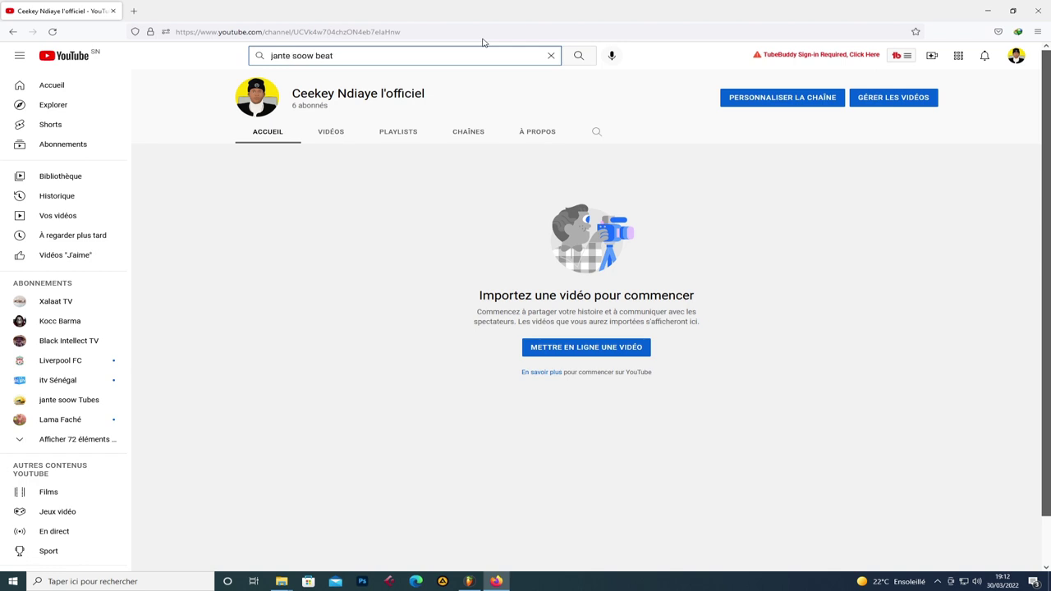
pyautogui.write('s')
pyautogui.press('Return')
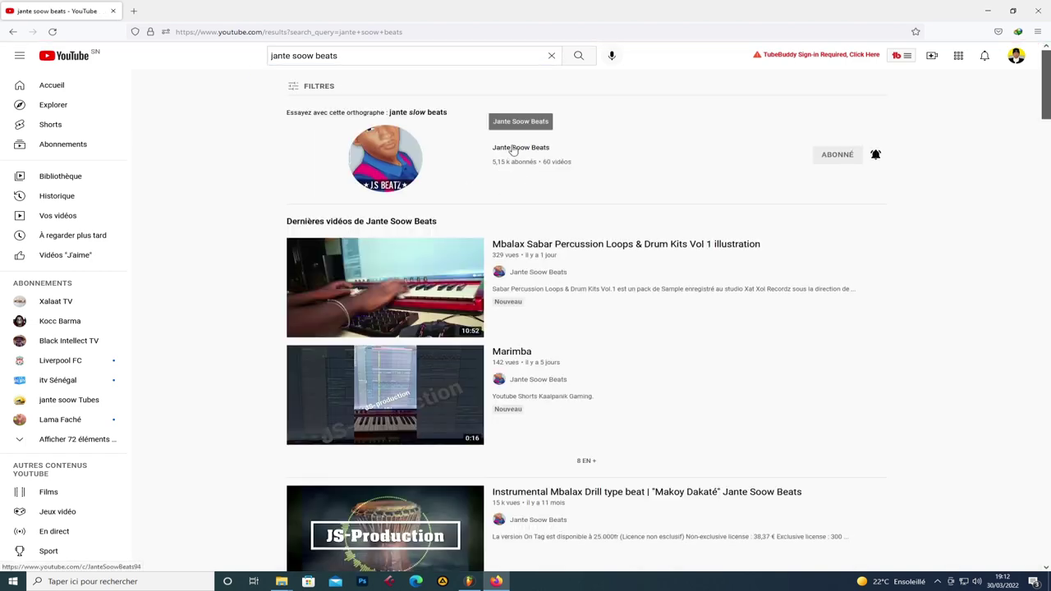
pyautogui.click(512, 148)
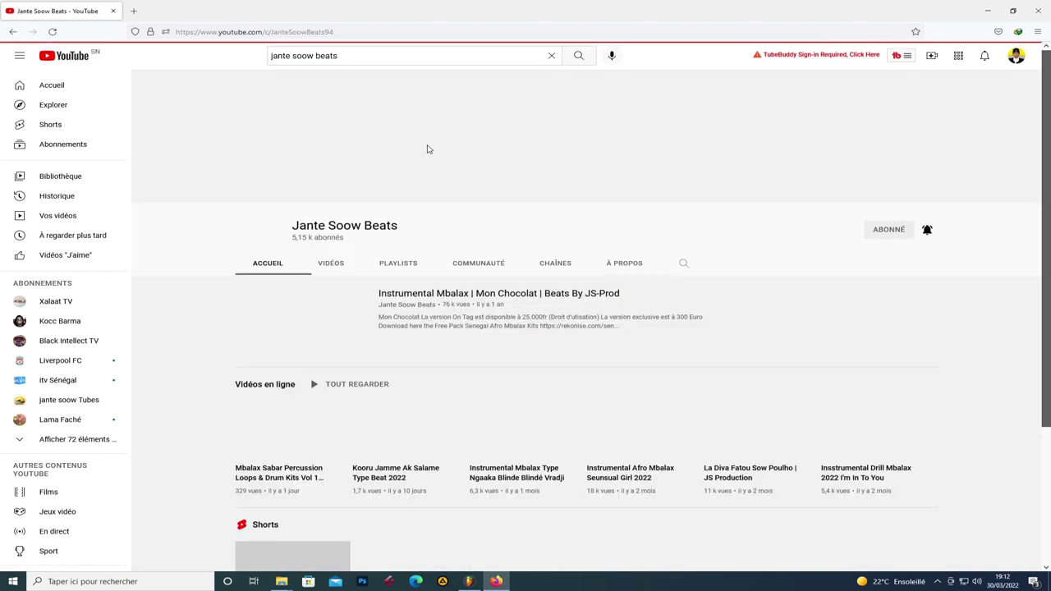
# Step: Show the channel's VIDÉOS list and open the Sénégal Afro Mbalax kits free pack video
pyautogui.scroll(-1, 440, 248)
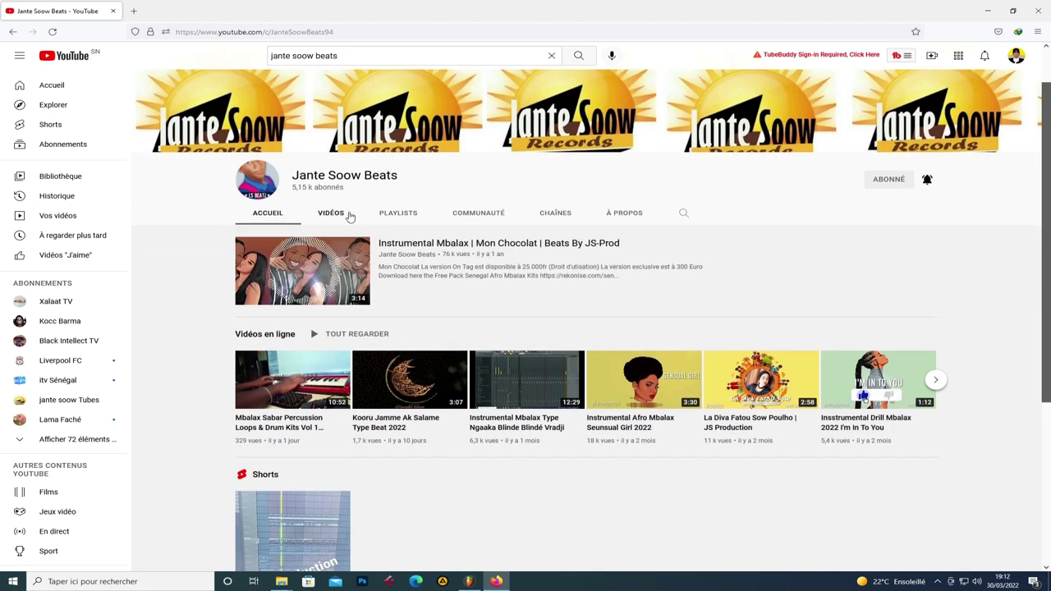
pyautogui.click(349, 215)
pyautogui.scroll(-4, 694, 280)
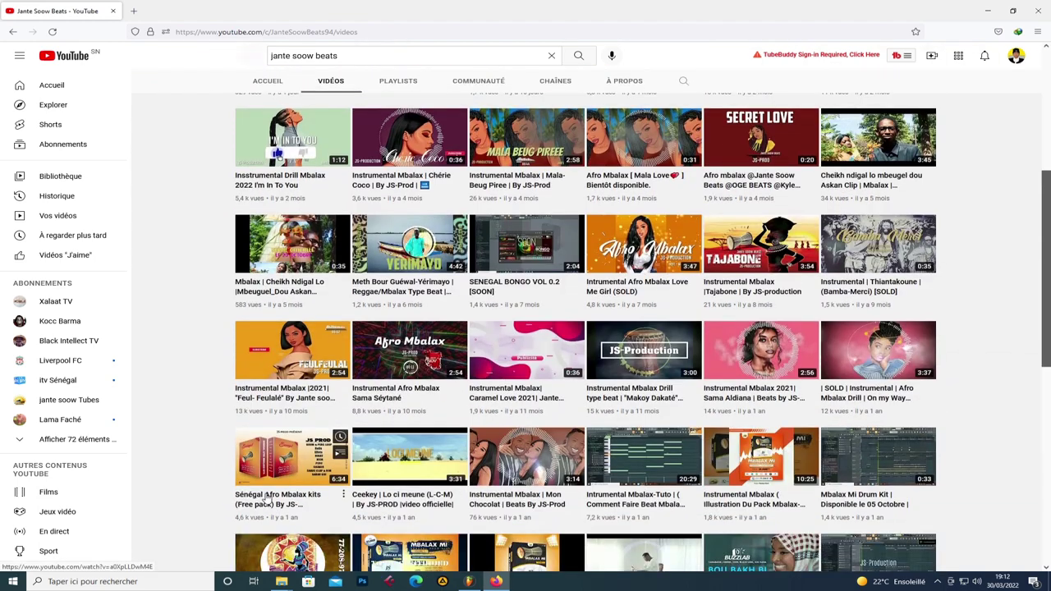
pyautogui.click(280, 500)
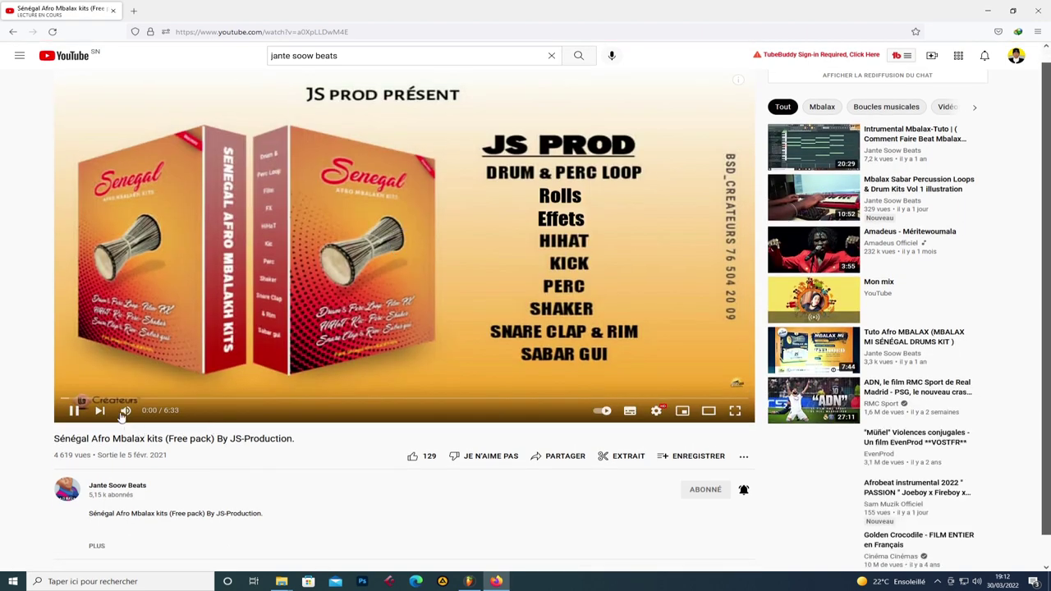
# Step: Expand the video's description with PLUS and follow its rekonise.com download link
pyautogui.scroll(-5, 204, 432)
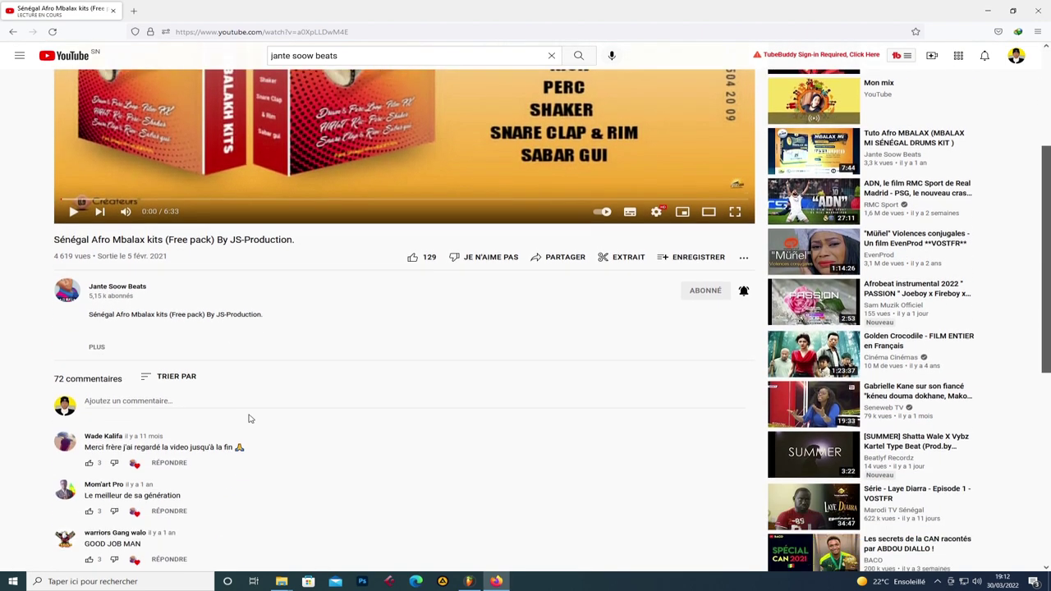
pyautogui.click(97, 345)
pyautogui.scroll(-1, 332, 345)
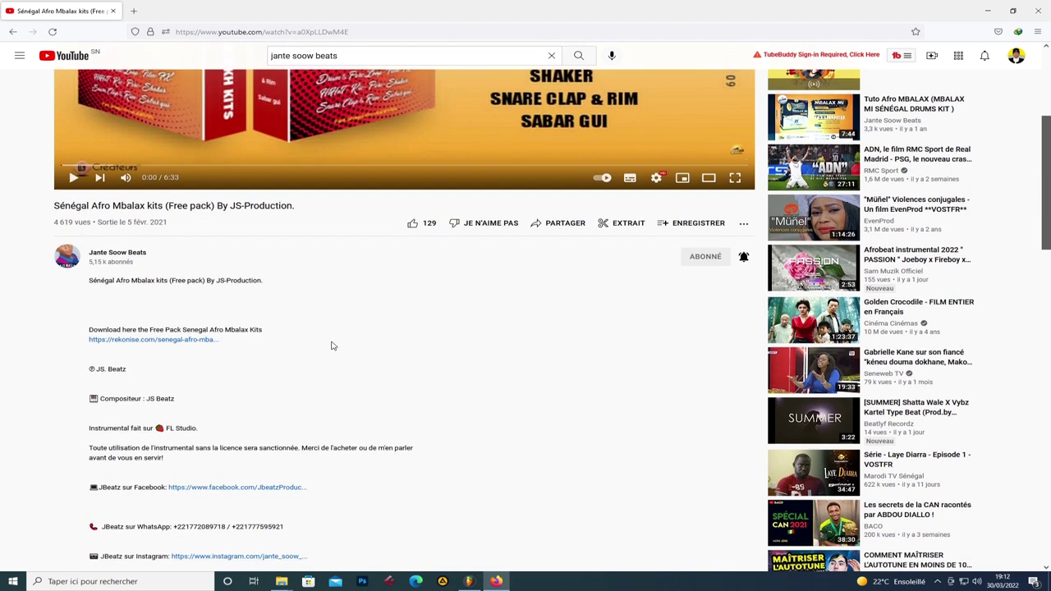
pyautogui.scroll(-1, 361, 328)
pyautogui.scroll(1, 349, 330)
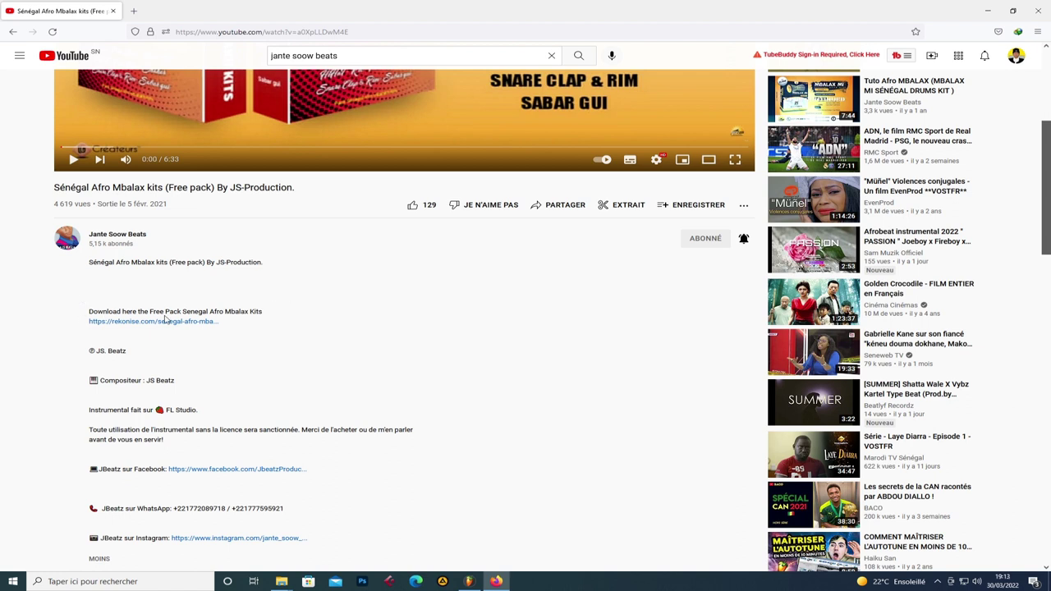
pyautogui.click(208, 322)
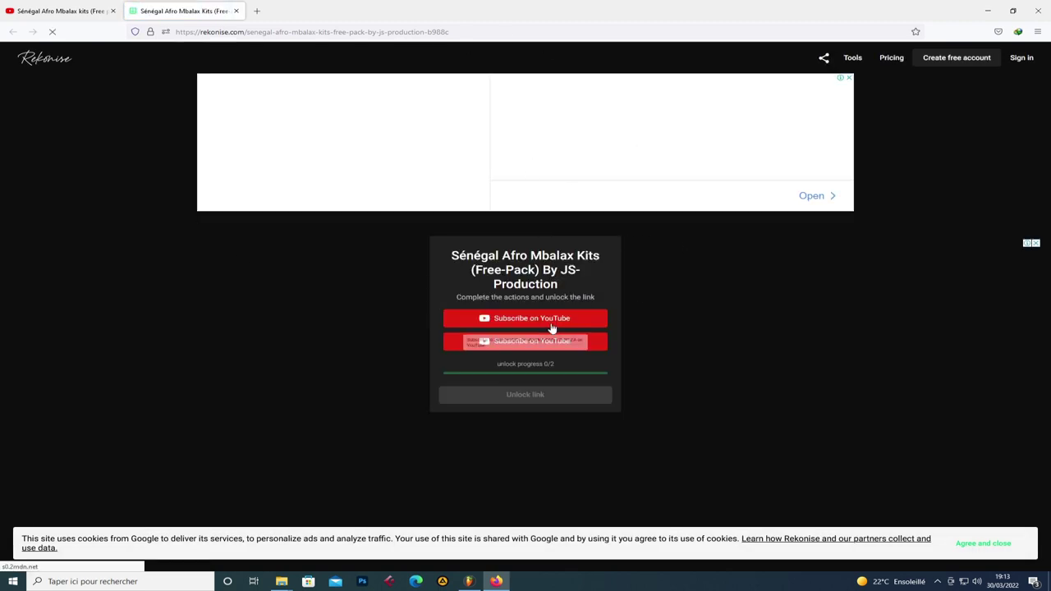
# Step: Complete both Rekonise subscribe steps for the Sénégal Afro Mbalax Kits free pack
pyautogui.click(552, 329)
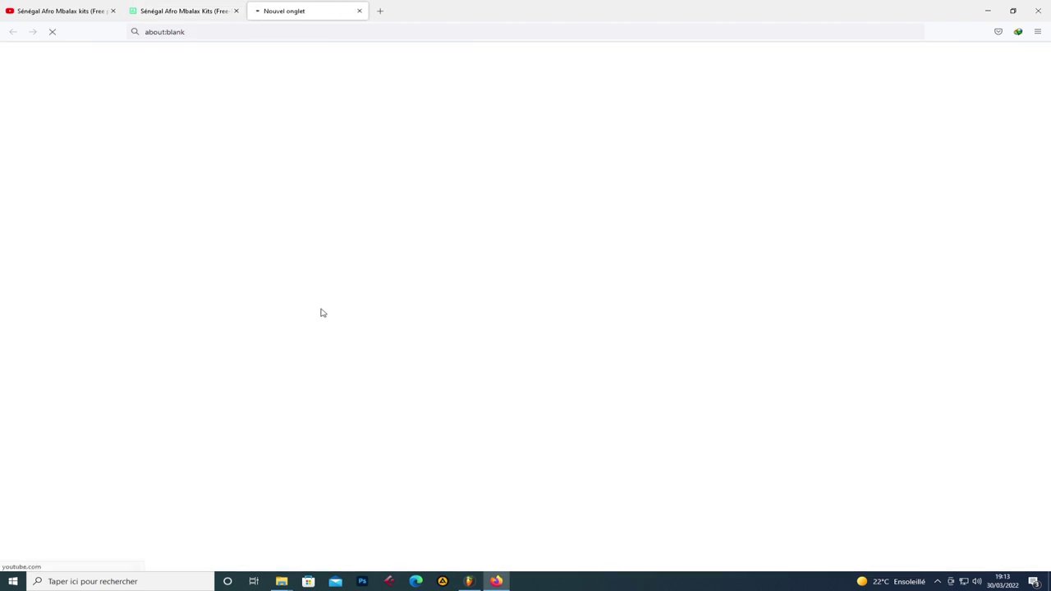
pyautogui.click(178, 10)
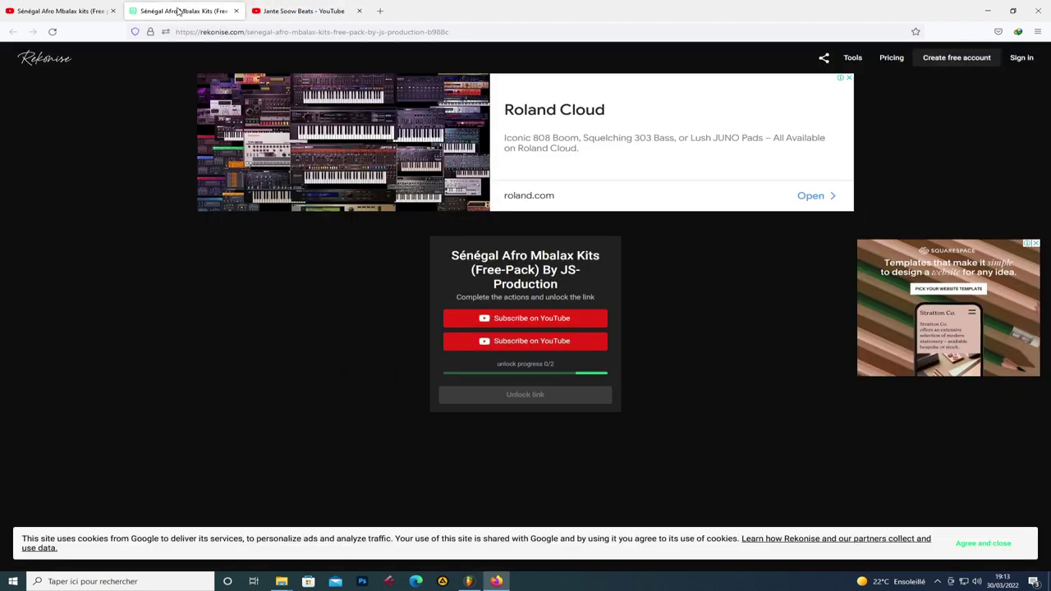
pyautogui.click(495, 342)
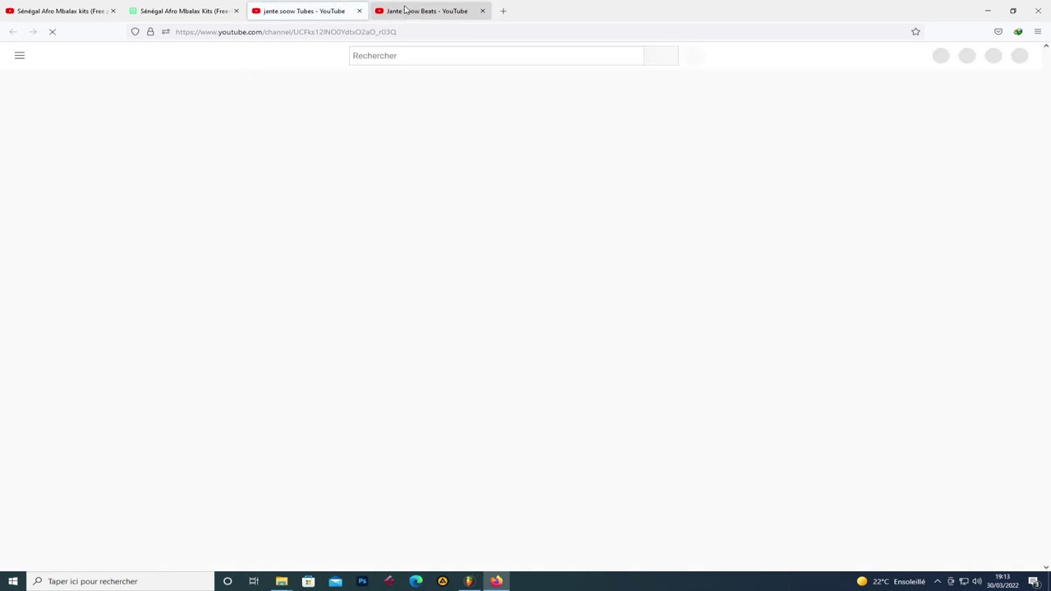
# Step: Check the Jante Soow channel tabs, then unlock the link at 2/2 to reach MediaFire
pyautogui.click(380, 8)
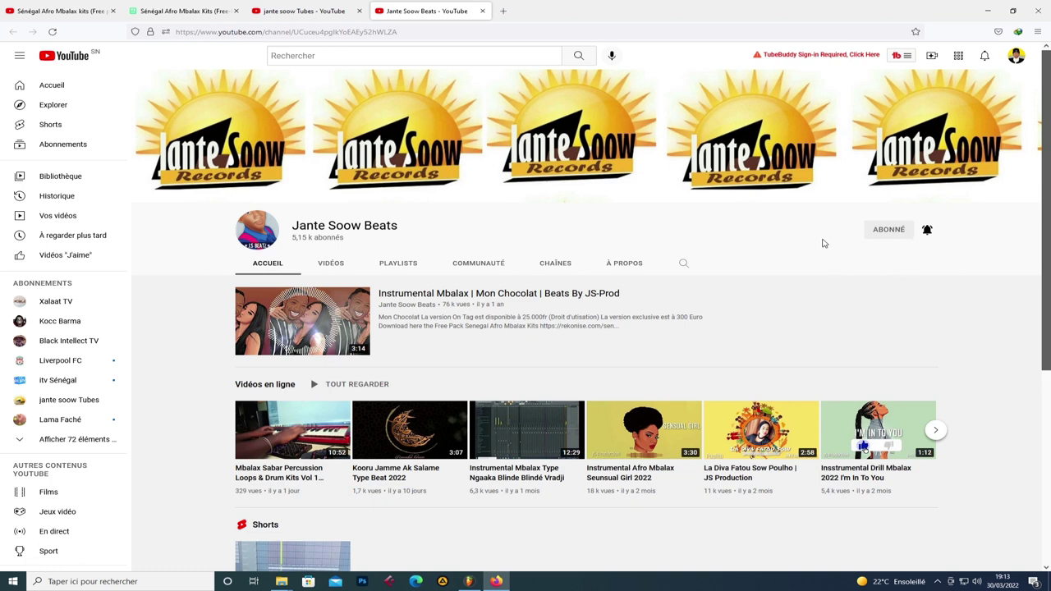
pyautogui.click(304, 11)
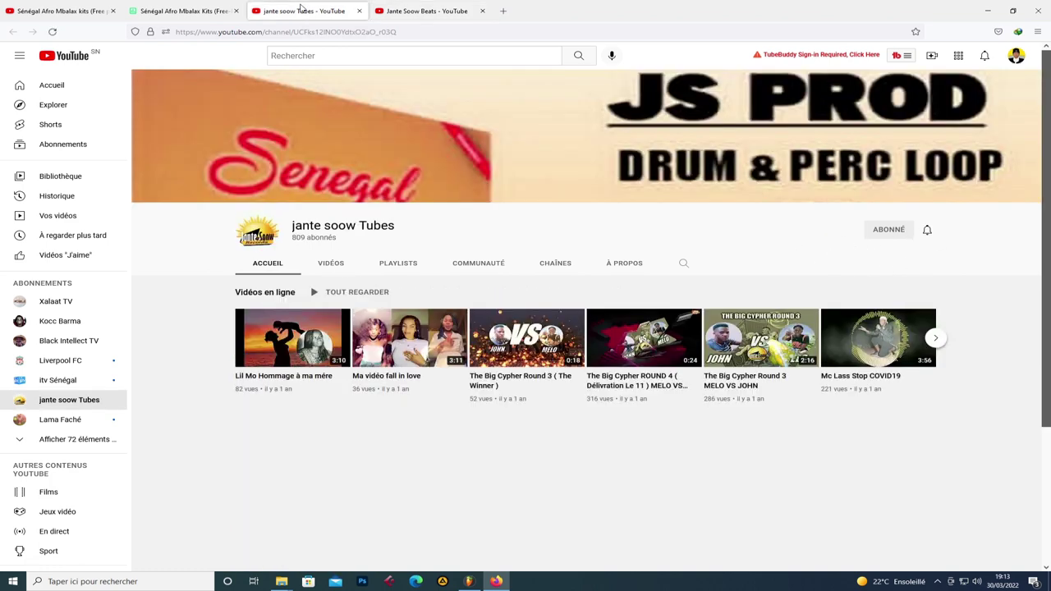
pyautogui.click(411, 7)
pyautogui.click(354, 13)
pyautogui.click(215, 10)
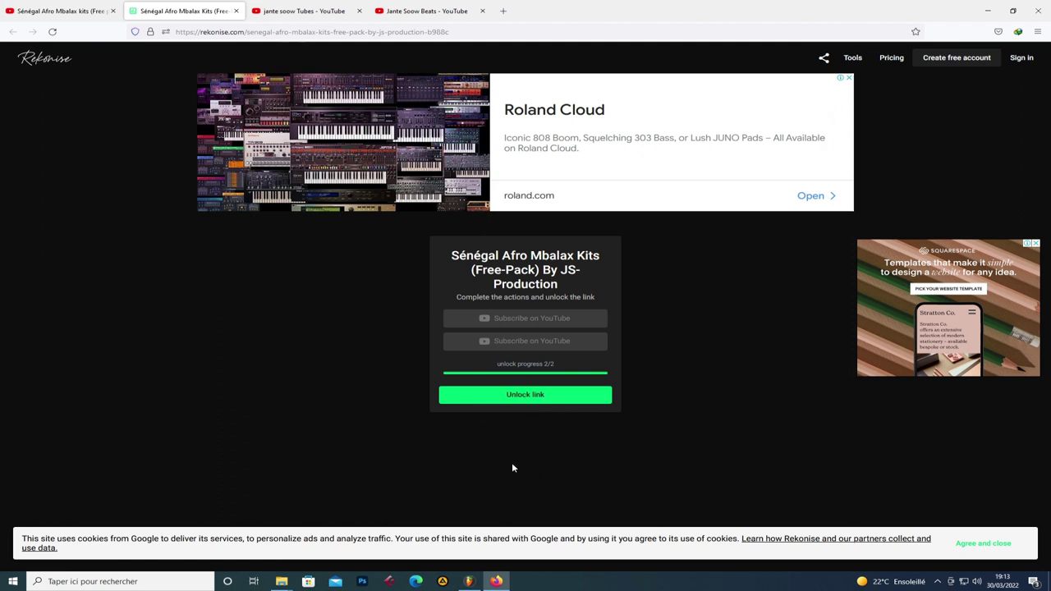
pyautogui.click(521, 399)
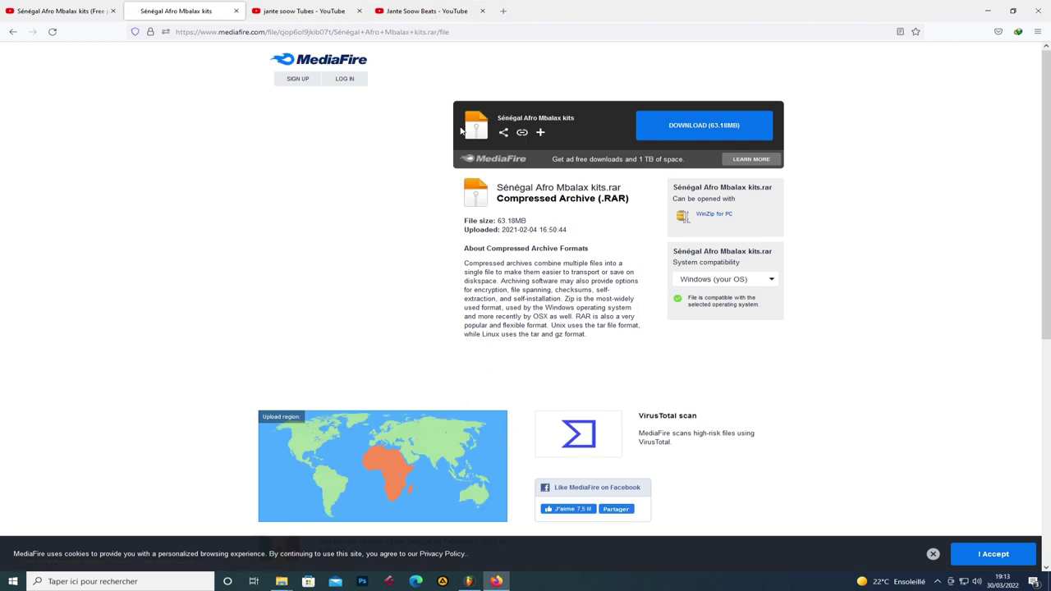
# Step: Start downloading Sénégal Afro Mbalax kits.rar and dismiss the IDM download dialog
pyautogui.click(672, 139)
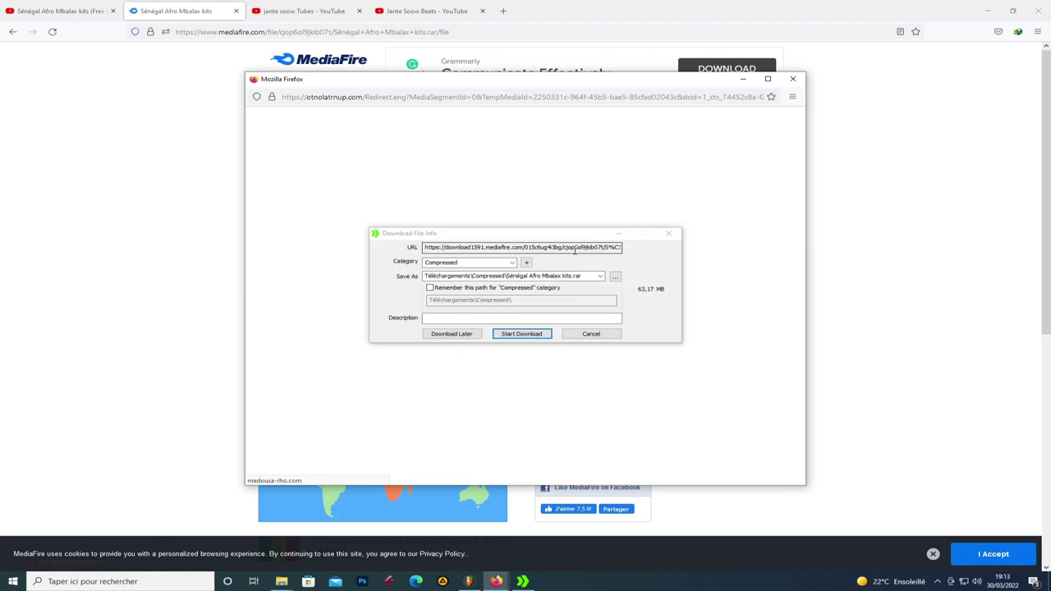
pyautogui.click(347, 14)
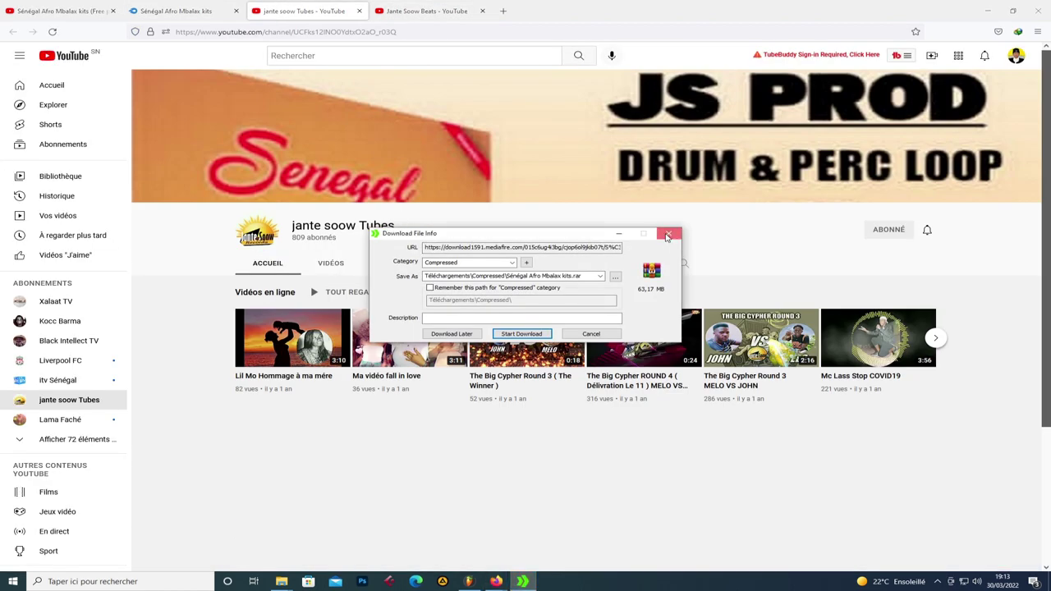
pyautogui.click(669, 233)
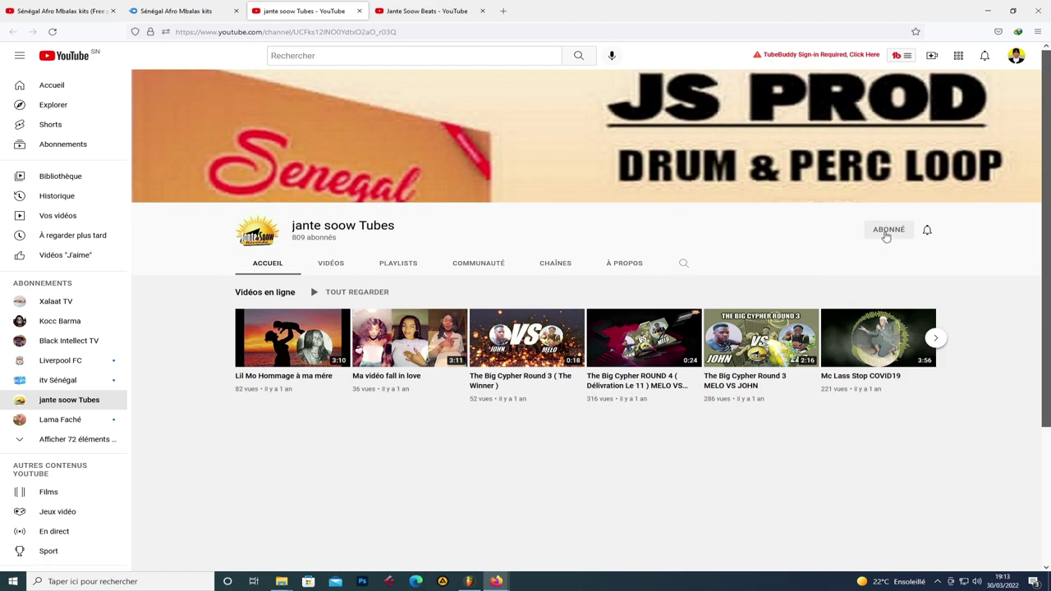
# Step: Unsubscribe from both jante soow Tubes and Jante Soow Beats channels
pyautogui.click(886, 234)
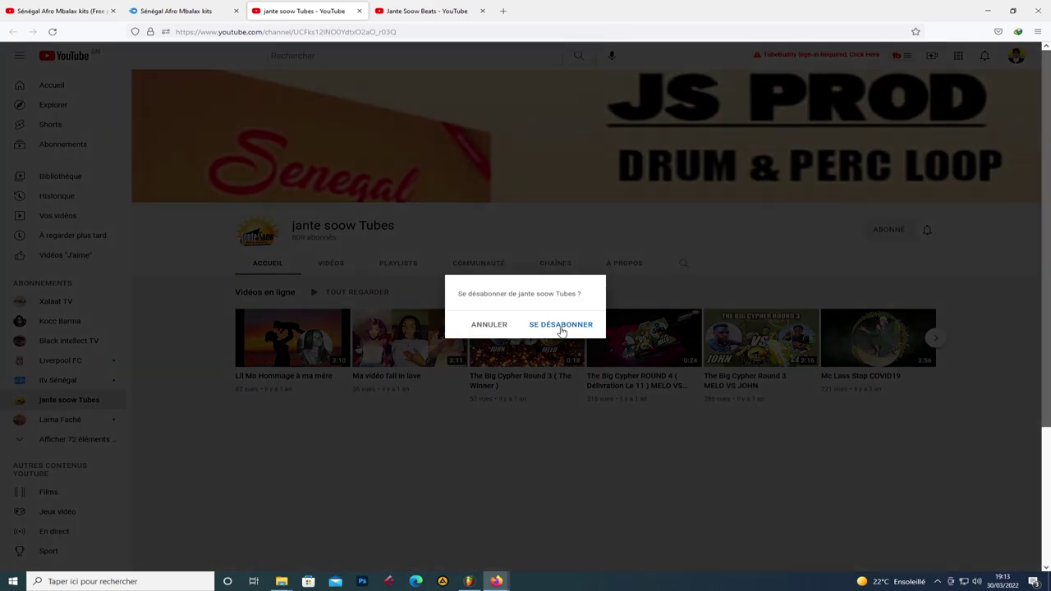
pyautogui.click(562, 327)
pyautogui.click(406, 8)
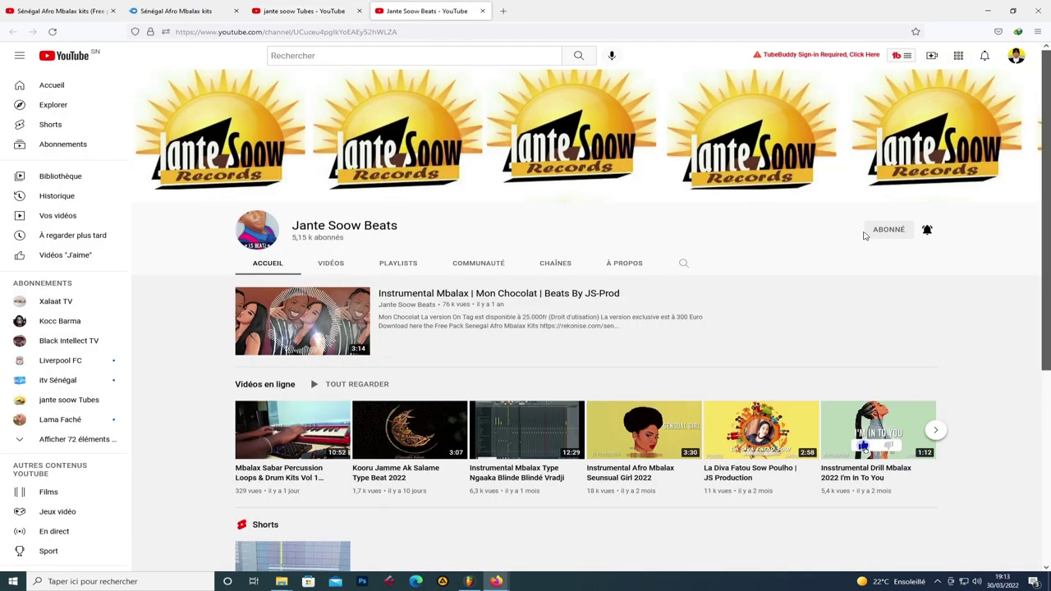
pyautogui.click(870, 233)
pyautogui.click(563, 329)
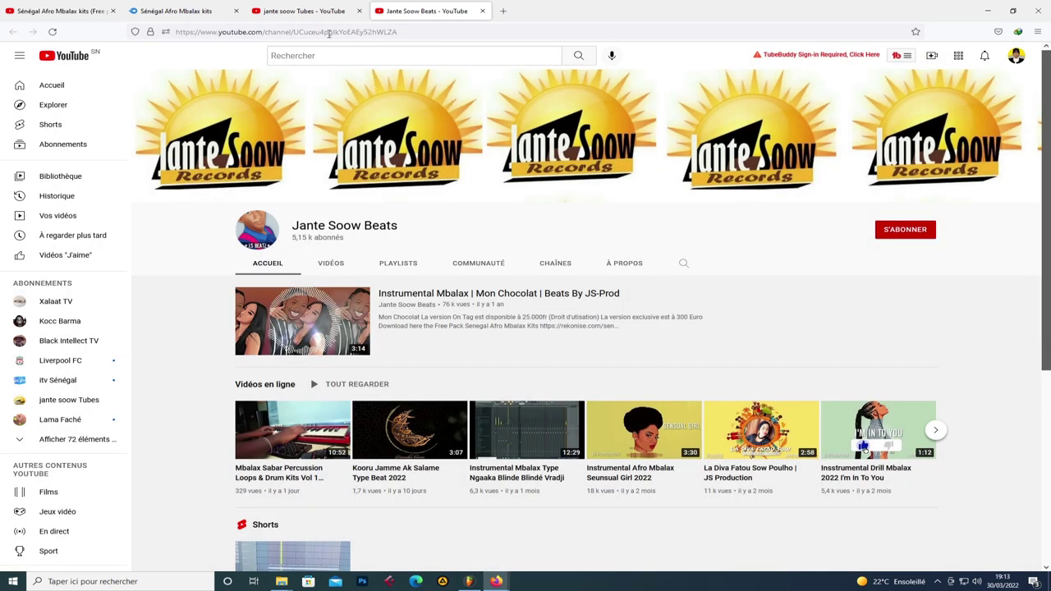
# Step: Close both channel tabs and the MediaFire tab, leaving only the YouTube video tab
pyautogui.click(359, 11)
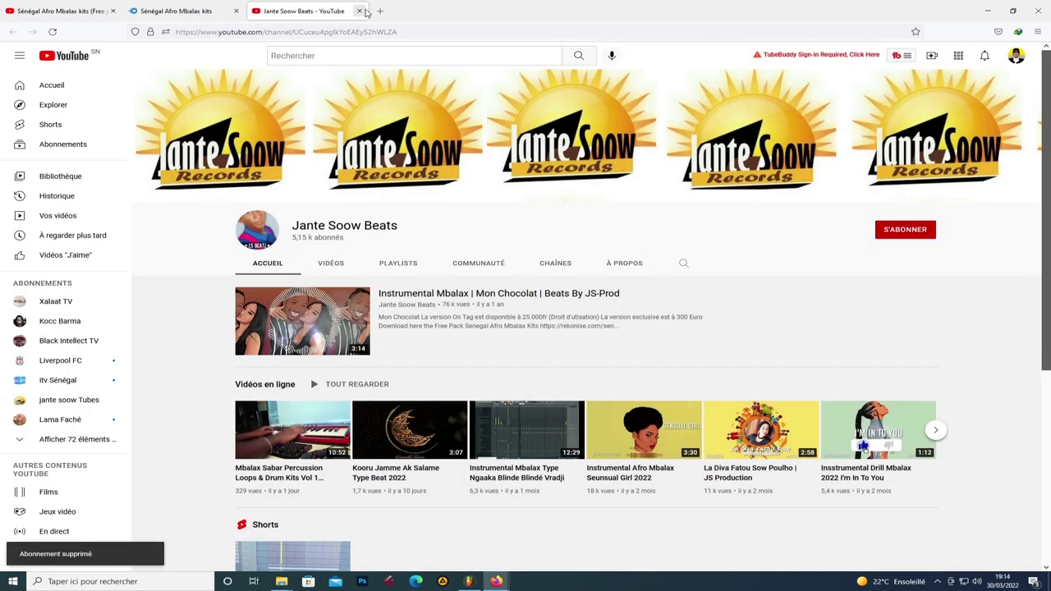
pyautogui.click(359, 11)
pyautogui.click(236, 12)
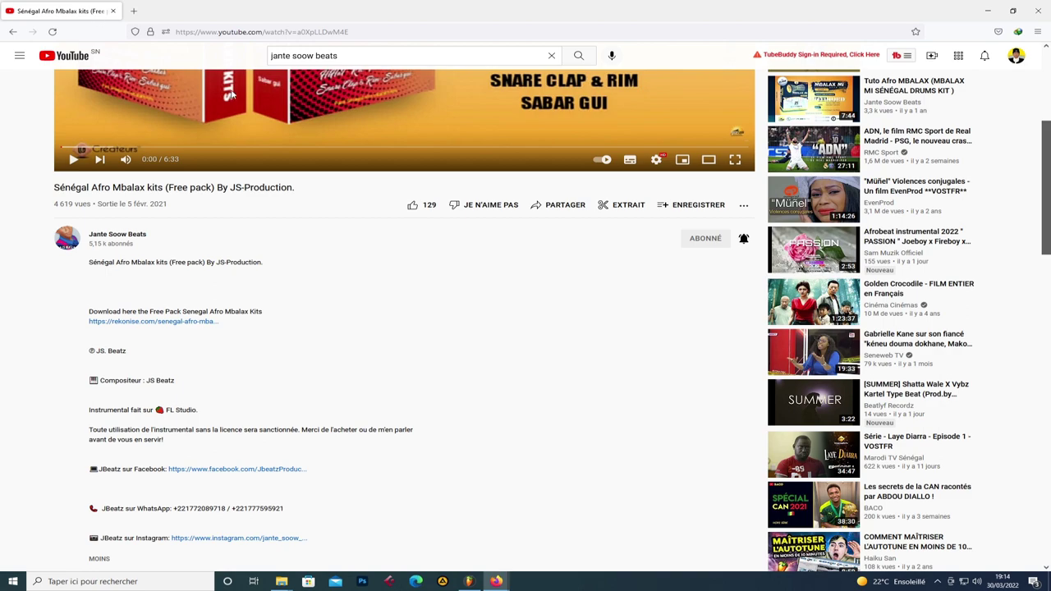
pyautogui.scroll(2, 232, 96)
pyautogui.scroll(2, 172, 373)
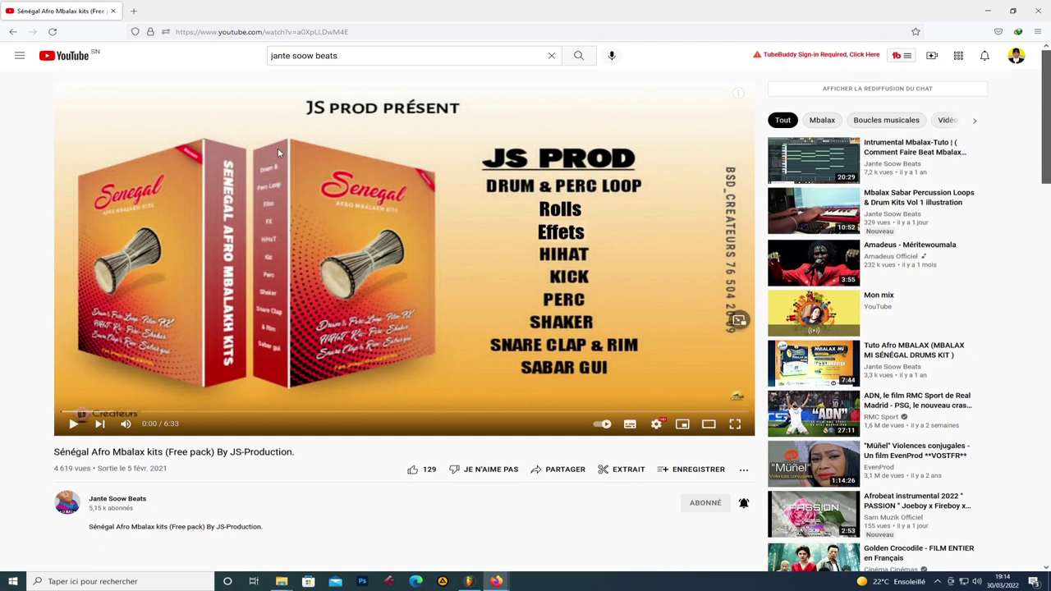
pyautogui.scroll(-3, 263, 123)
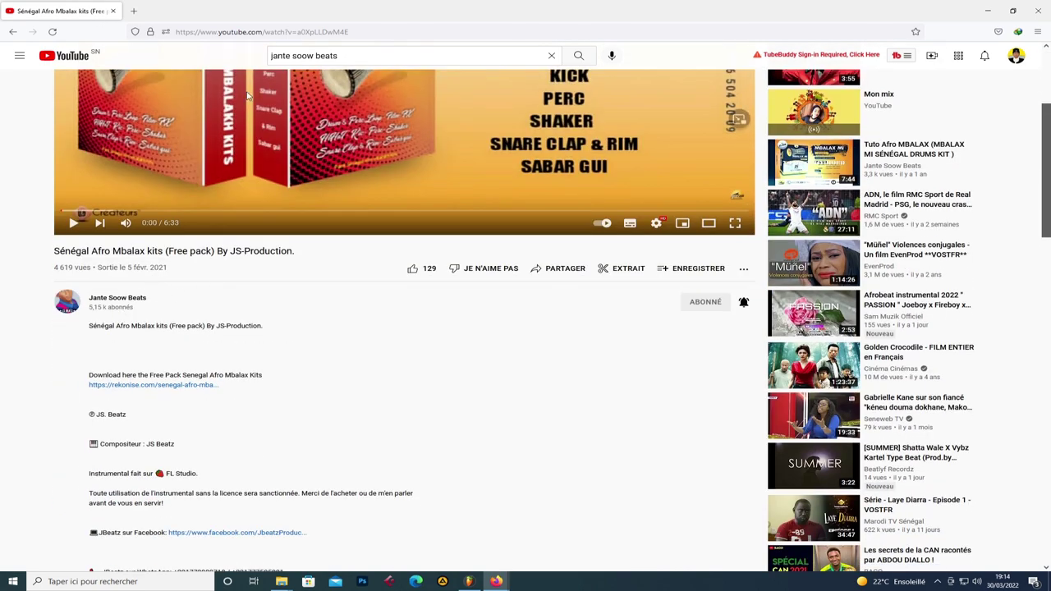
pyautogui.scroll(2, 246, 96)
pyautogui.tripleClick(382, 56)
# Step: Search YouTube for 'senegal afro mbalax kits' and open the first video result
pyautogui.write('s')
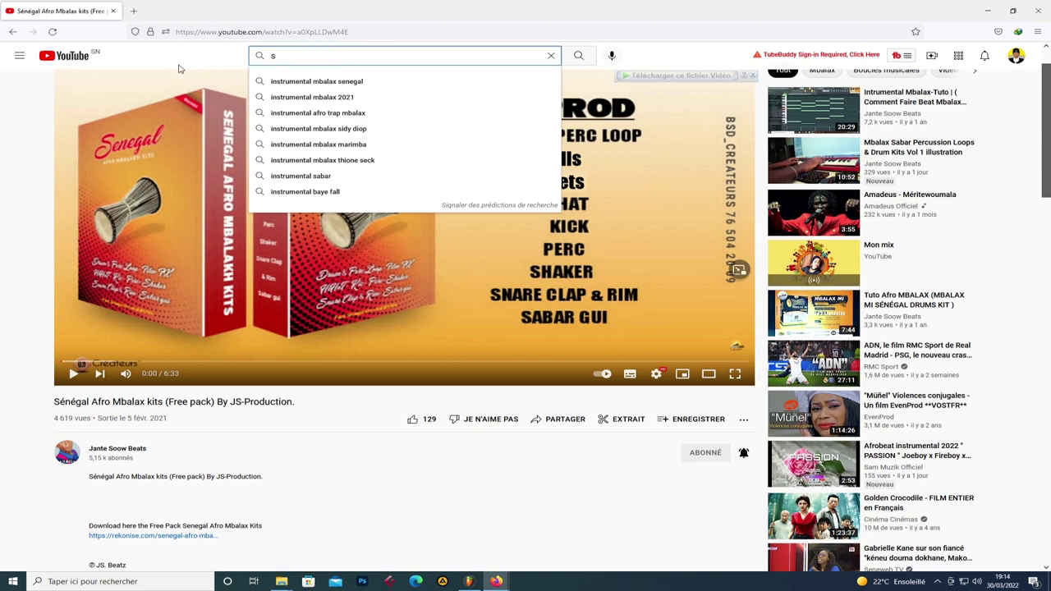
pyautogui.write('enegal')
pyautogui.write(' afro mbalax')
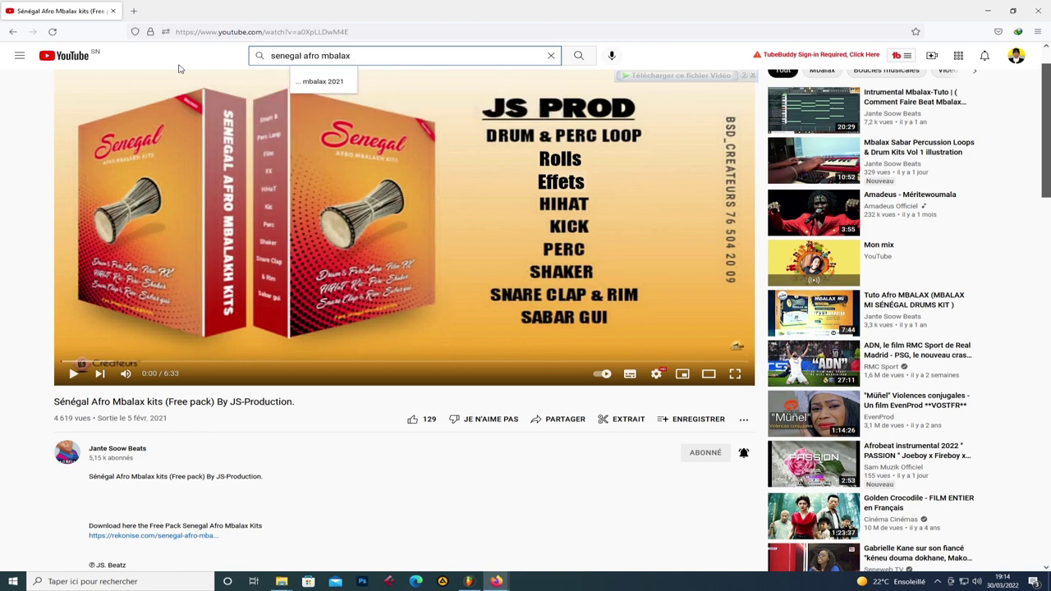
pyautogui.write(' kits')
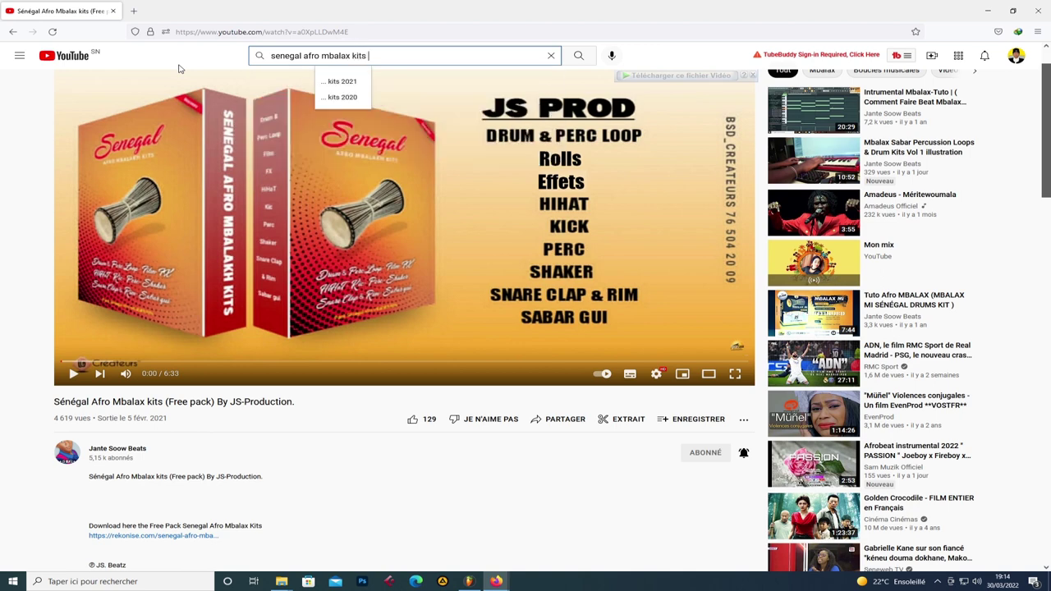
pyautogui.press('Return')
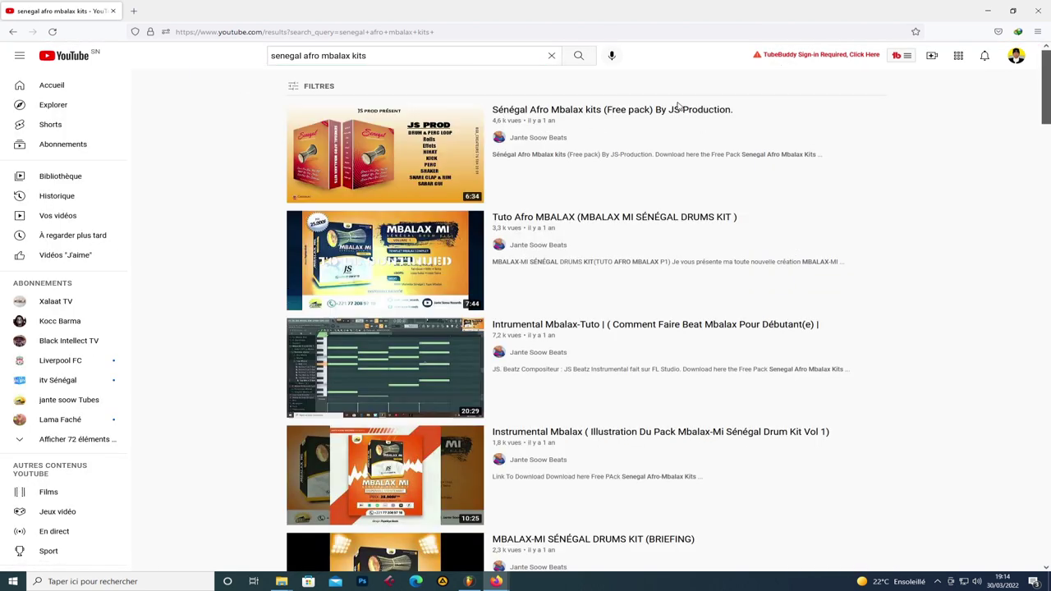
pyautogui.click(565, 114)
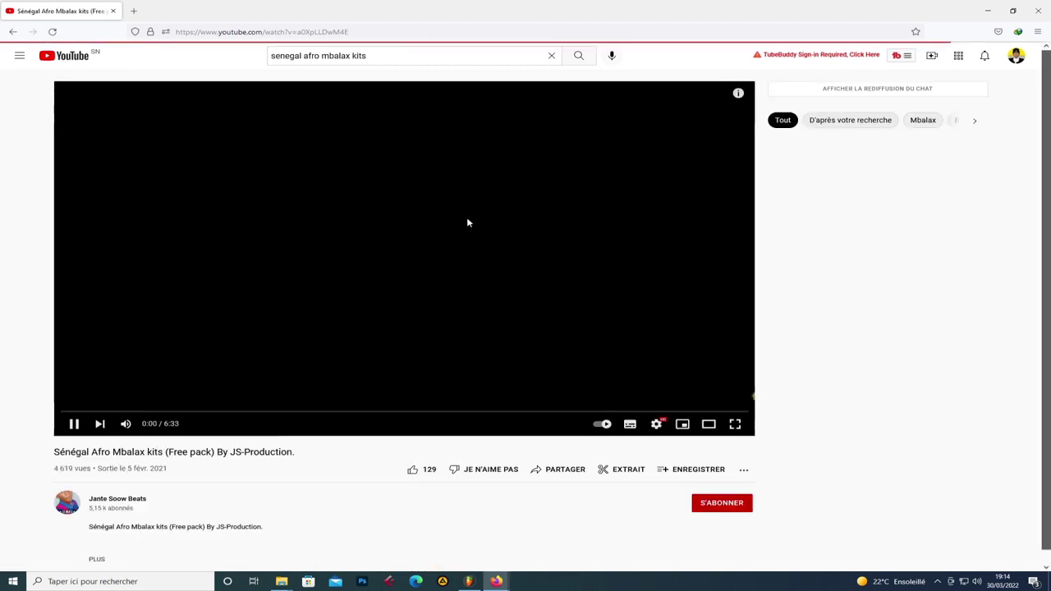
# Step: Expand the video description and open its Rekonise download link
pyautogui.scroll(-3, 246, 460)
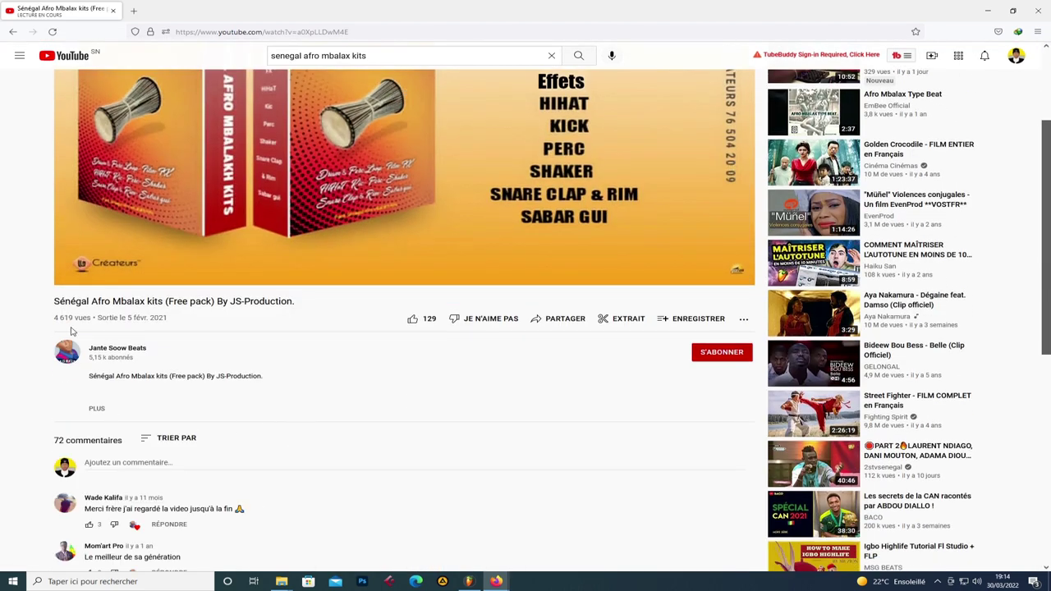
pyautogui.click(99, 409)
pyautogui.scroll(-2, 266, 380)
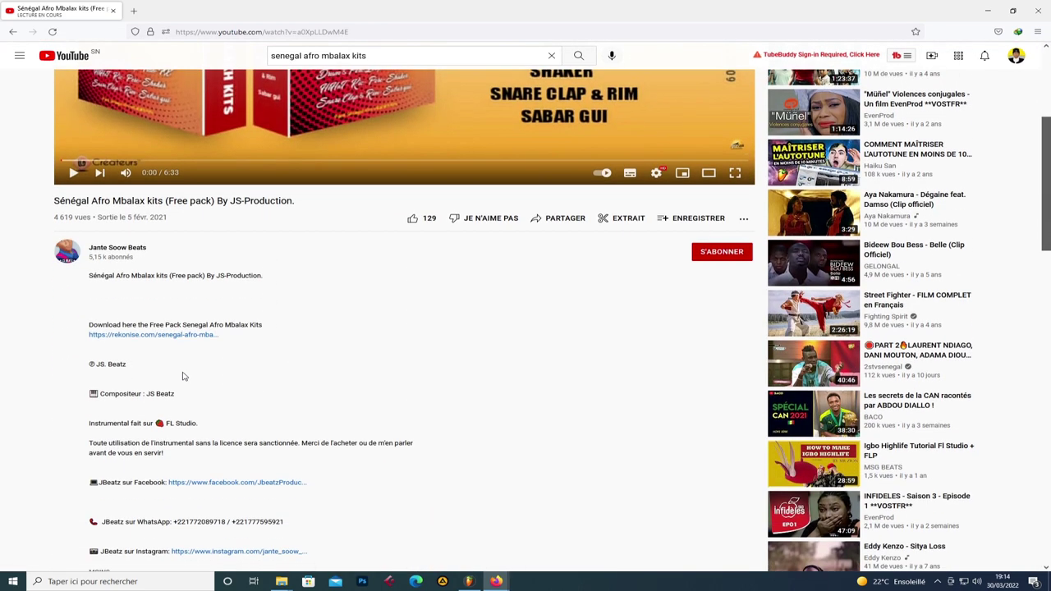
pyautogui.click(140, 336)
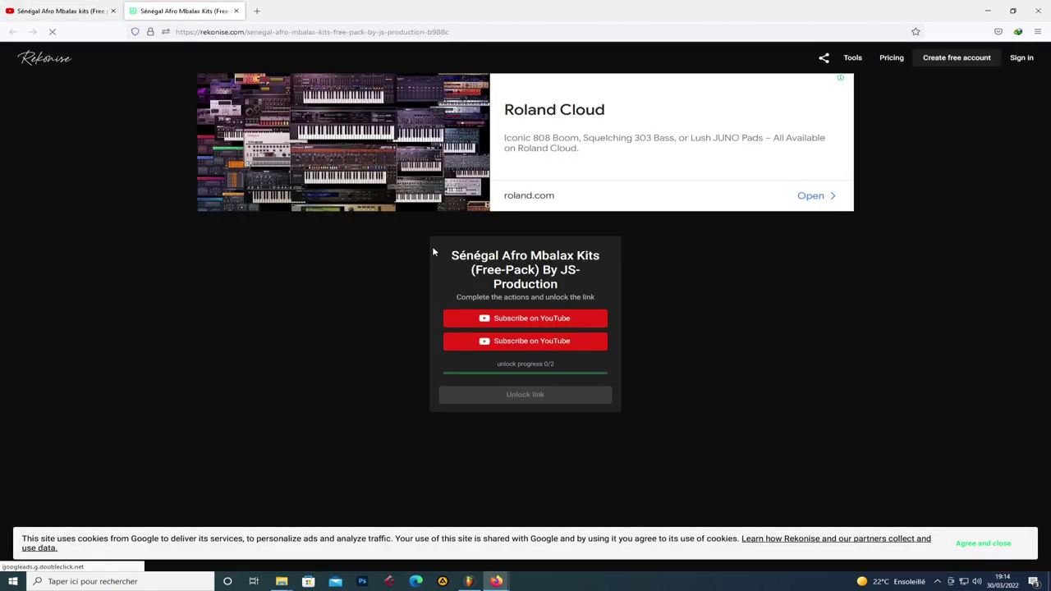
# Step: Start both subscribe unlock actions on the kit's Rekonise page
pyautogui.click(488, 320)
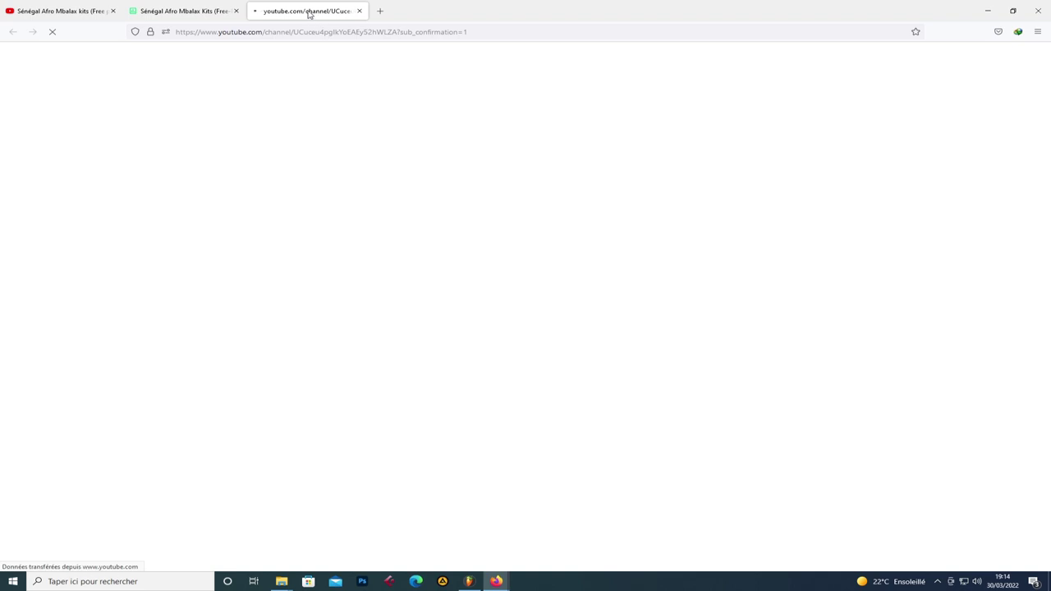
pyautogui.click(196, 11)
pyautogui.click(484, 341)
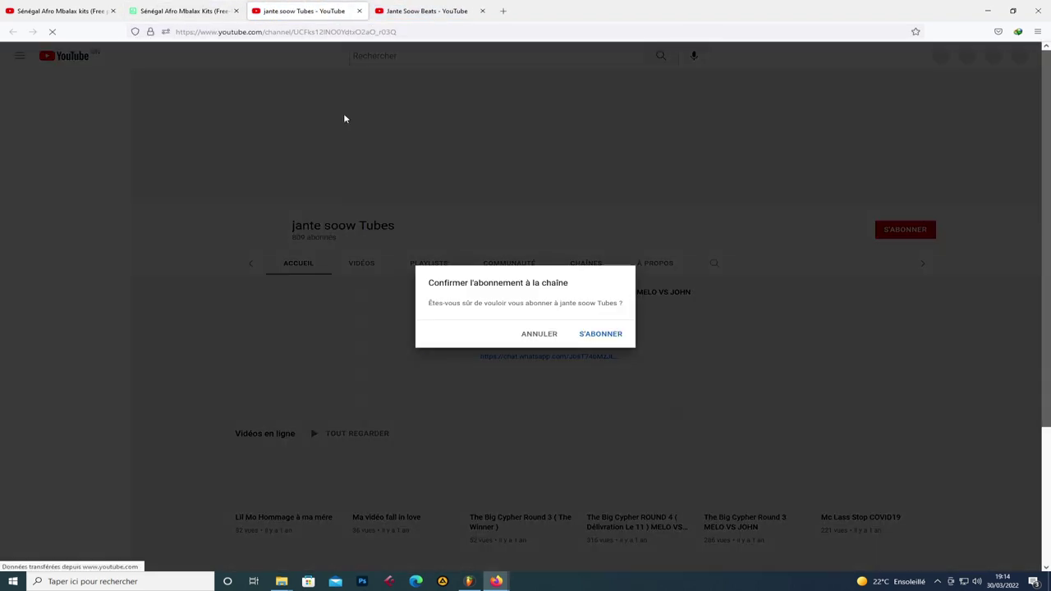
# Step: Confirm subscribing to jante soow Tubes and Jante Soow Beats, check 2/2, then open a new window
pyautogui.click(601, 334)
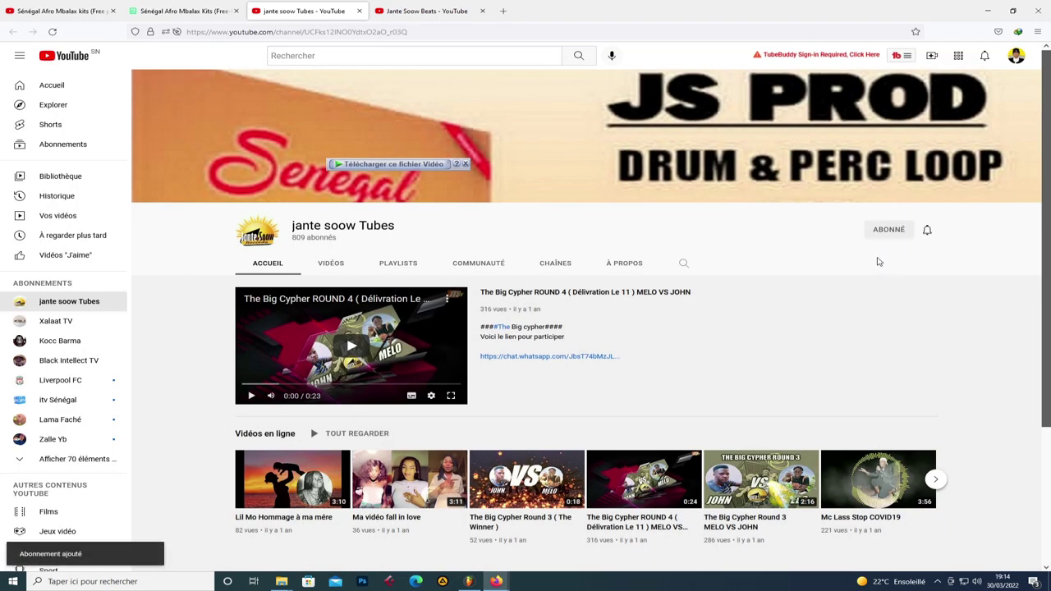
pyautogui.click(420, 11)
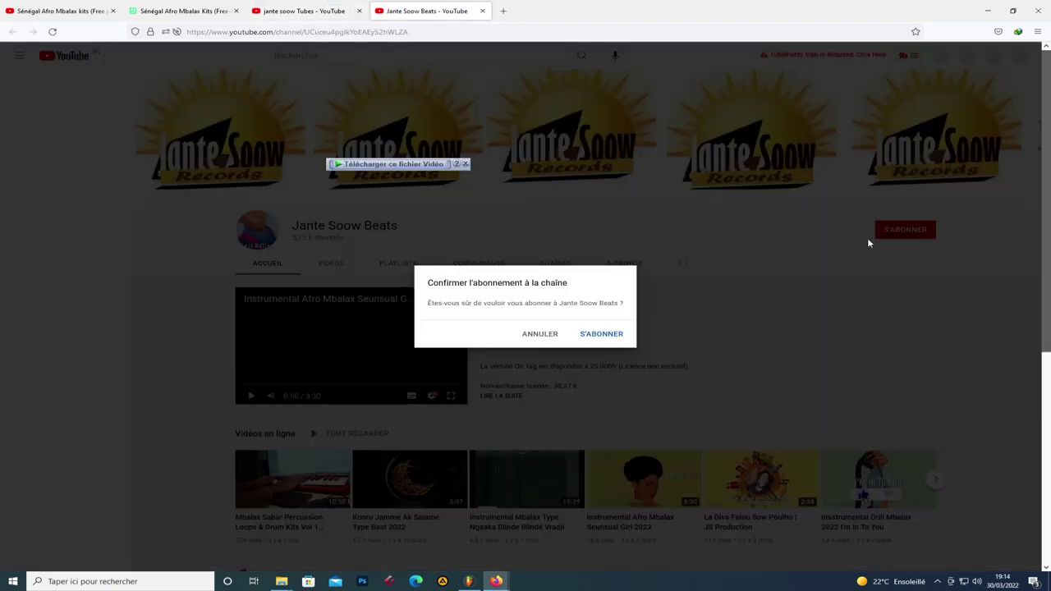
pyautogui.click(629, 336)
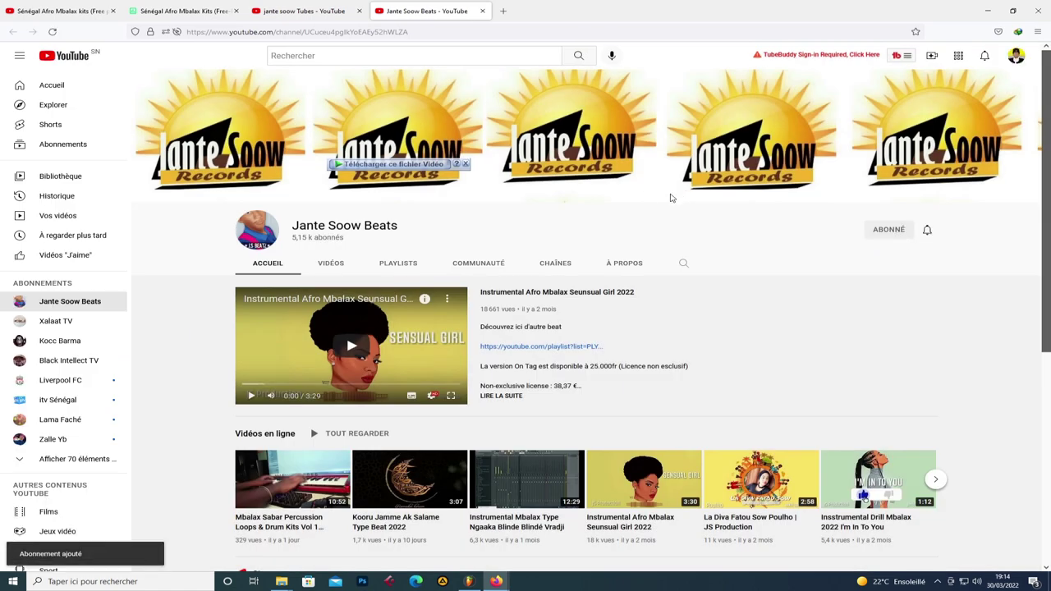
pyautogui.click(184, 10)
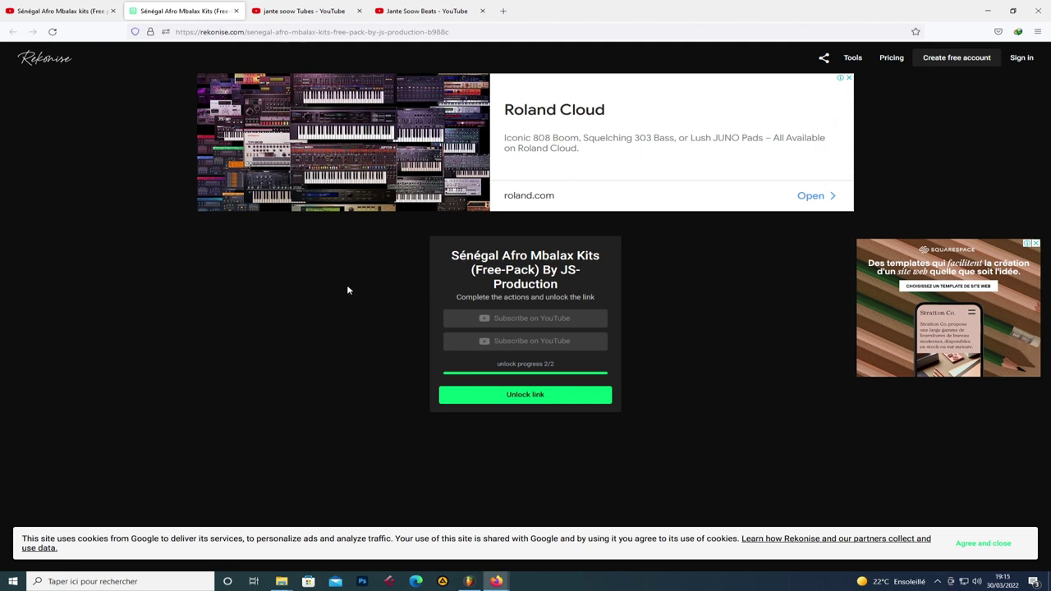
pyautogui.hotkey('ctrl', 'n')
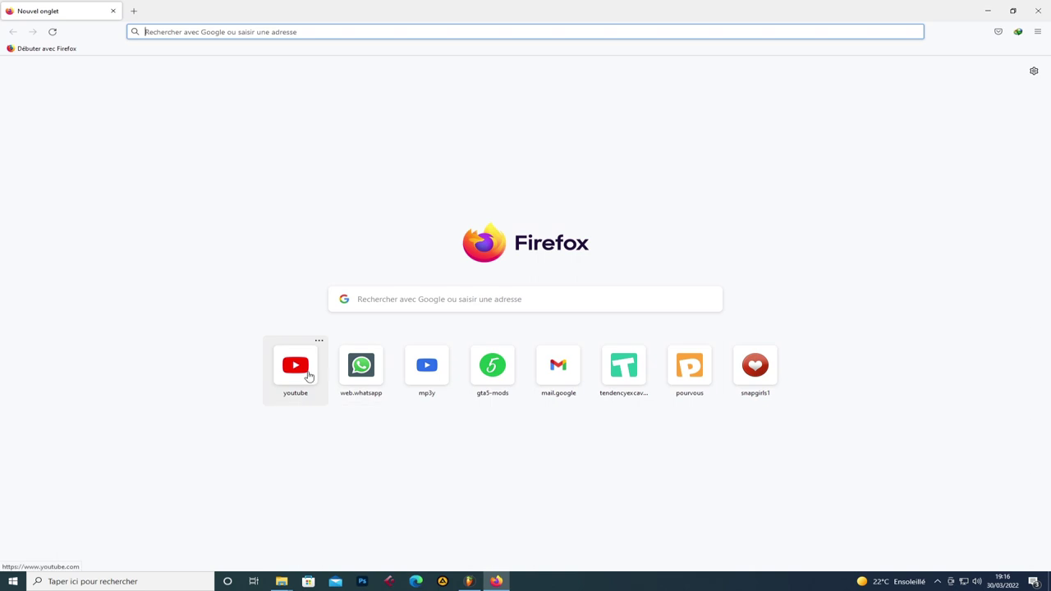
# Step: Go to YouTube and search for 'senegal afro mbalaxi kits', fixing a typo
pyautogui.click(307, 375)
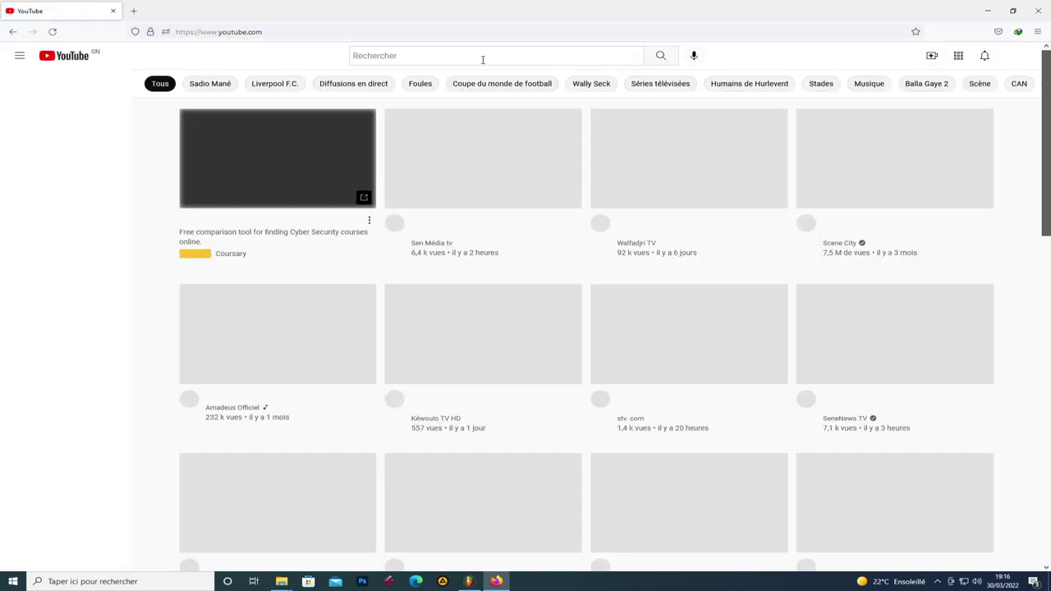
pyautogui.click(483, 59)
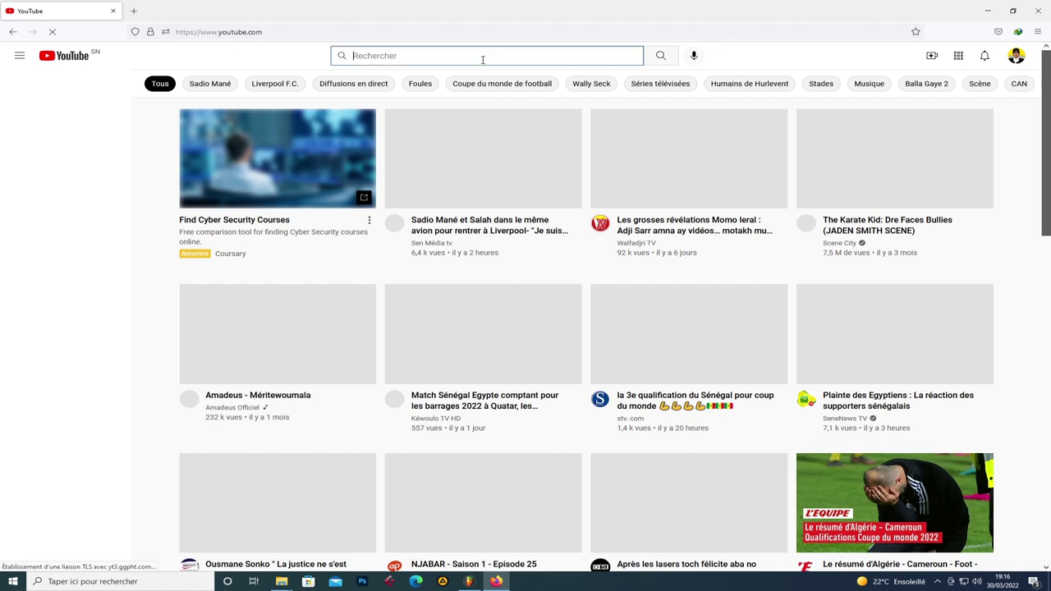
pyautogui.write('sen')
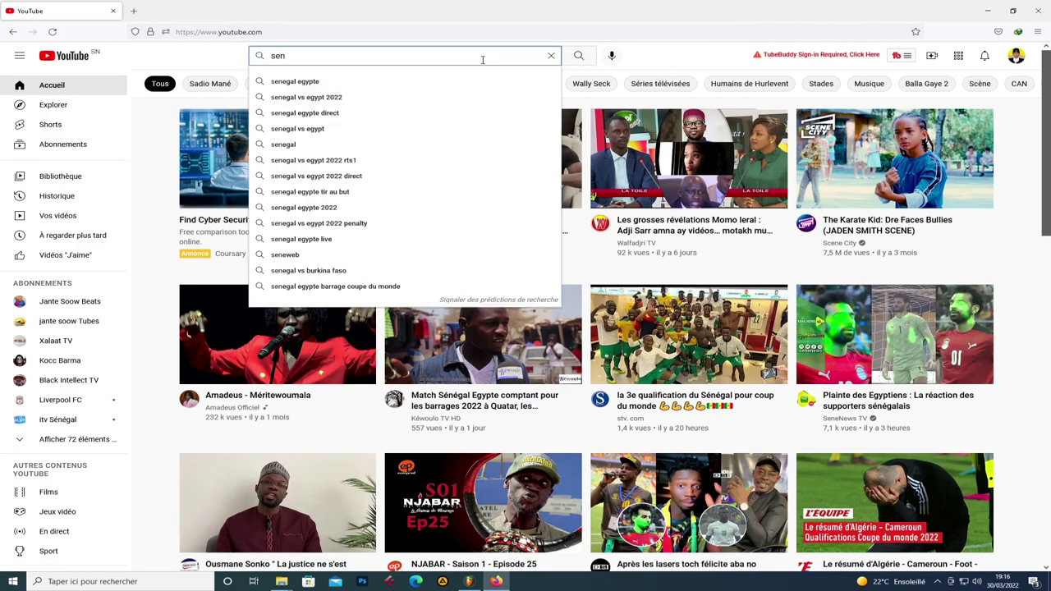
pyautogui.write('gal a')
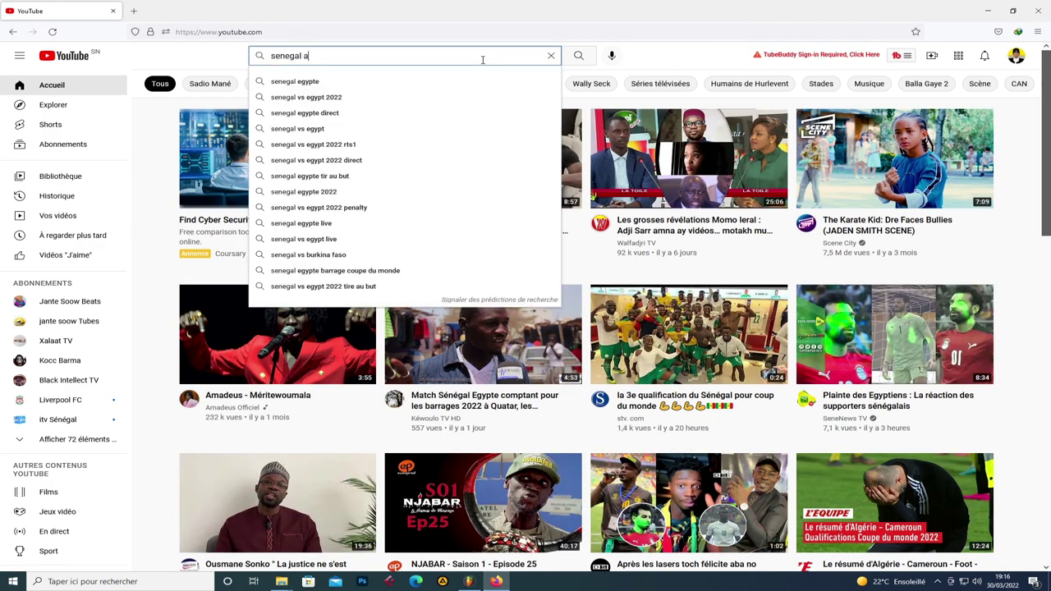
pyautogui.write('d')
pyautogui.write('fo')
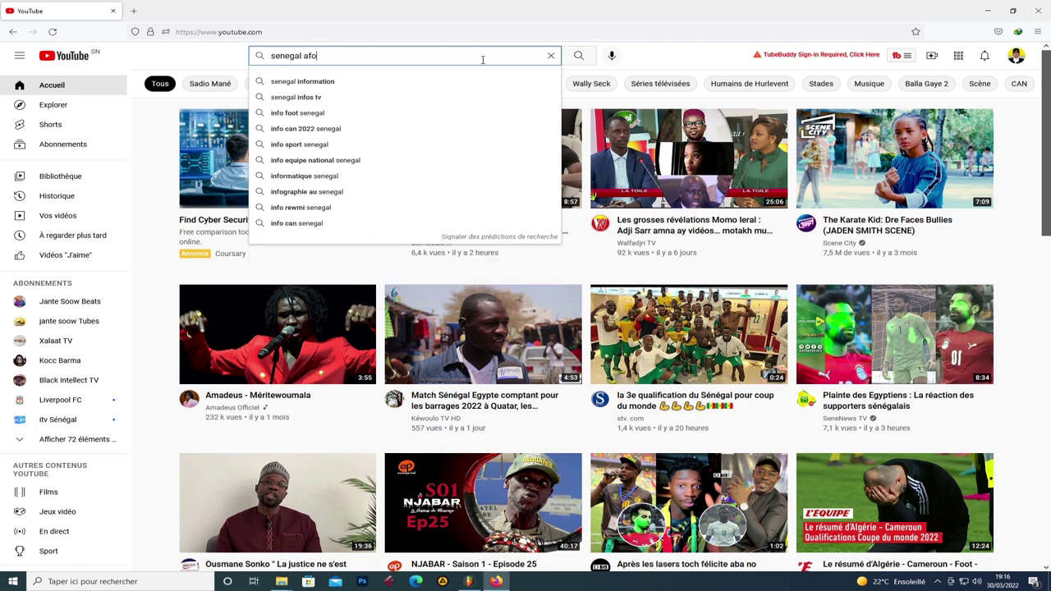
pyautogui.press('BackSpace')
pyautogui.write('ro ')
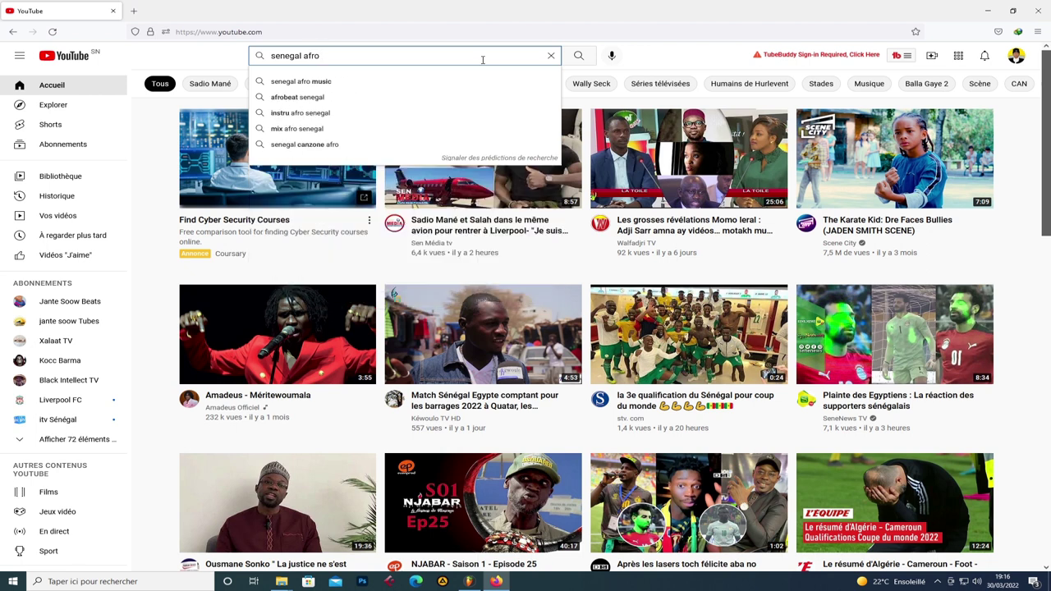
pyautogui.write('mbala')
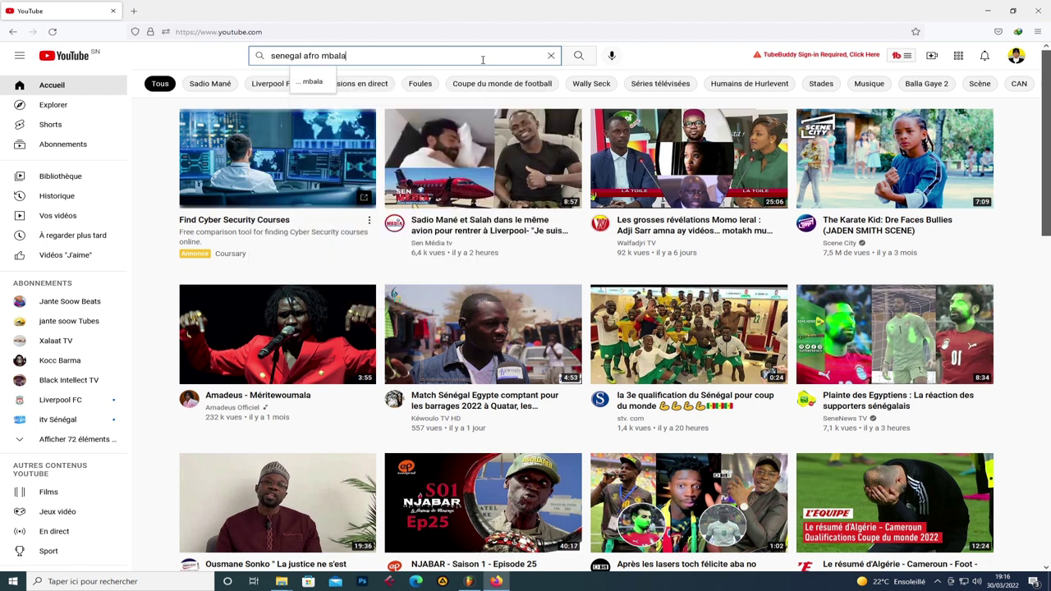
pyautogui.write('xi ki')
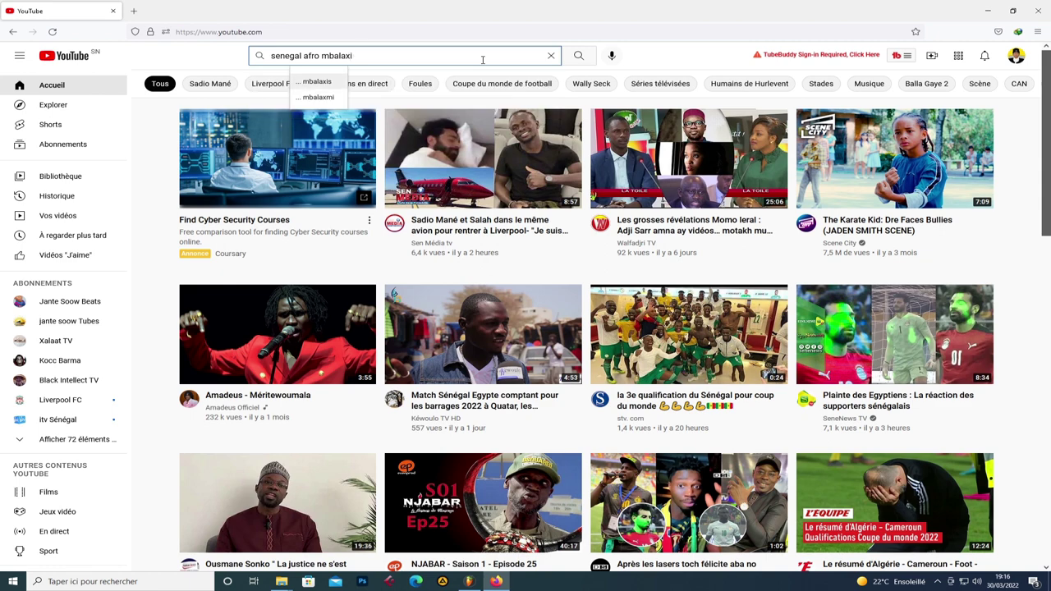
pyautogui.write('ts')
pyautogui.press('Return')
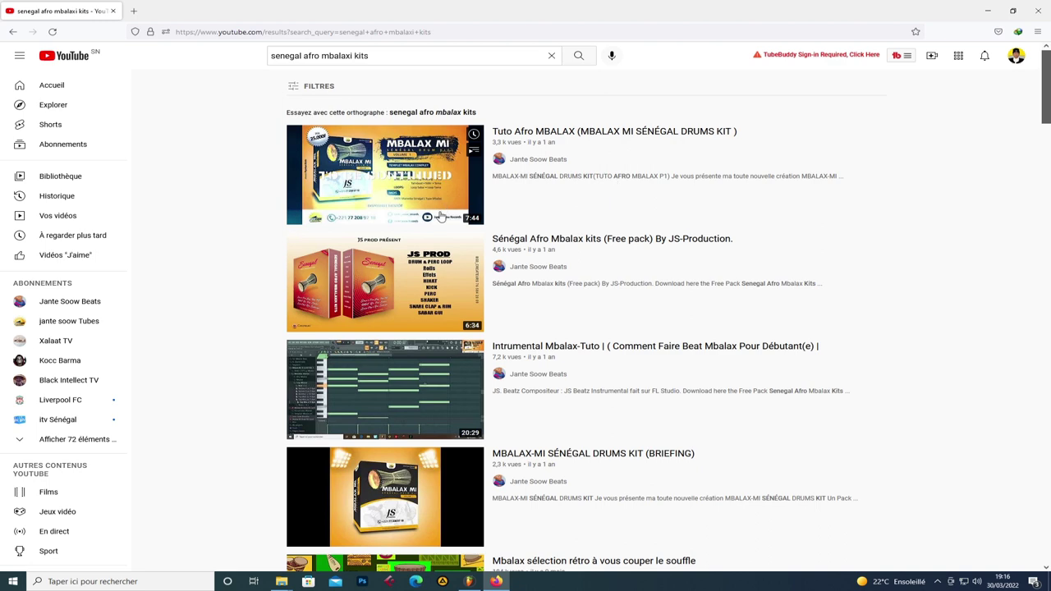
# Step: Open the JS-Production free-pack video, expand its description, and follow the Rekonise link
pyautogui.click(572, 244)
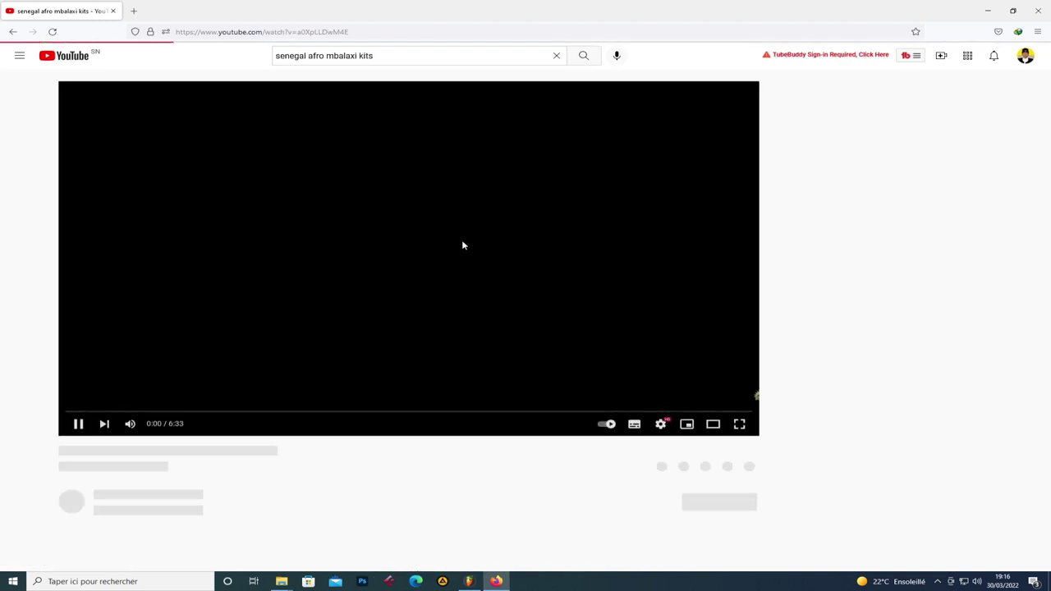
pyautogui.scroll(-3, 123, 328)
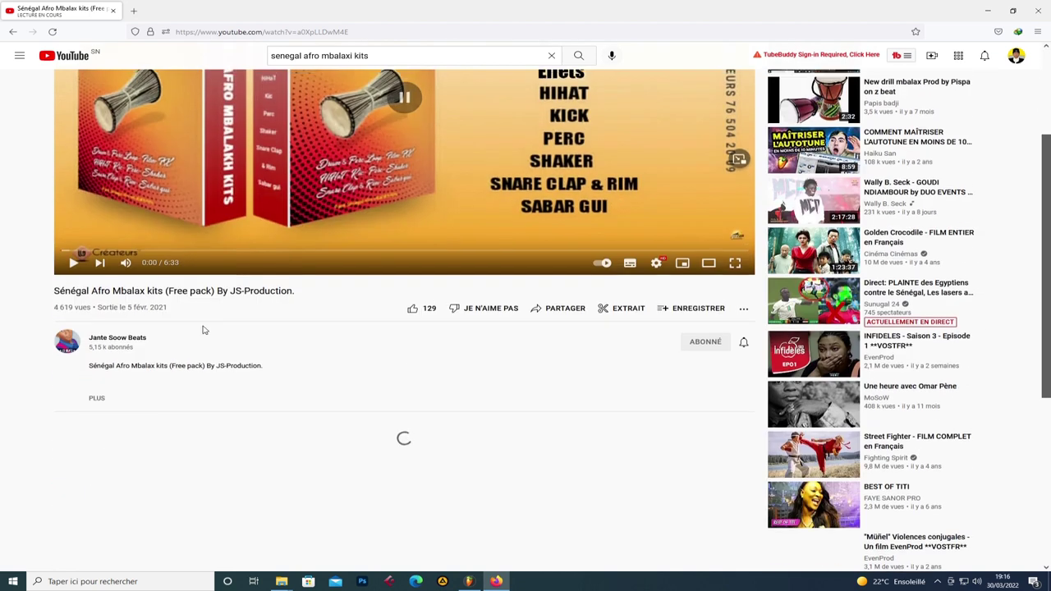
pyautogui.click(97, 395)
pyautogui.scroll(-3, 117, 272)
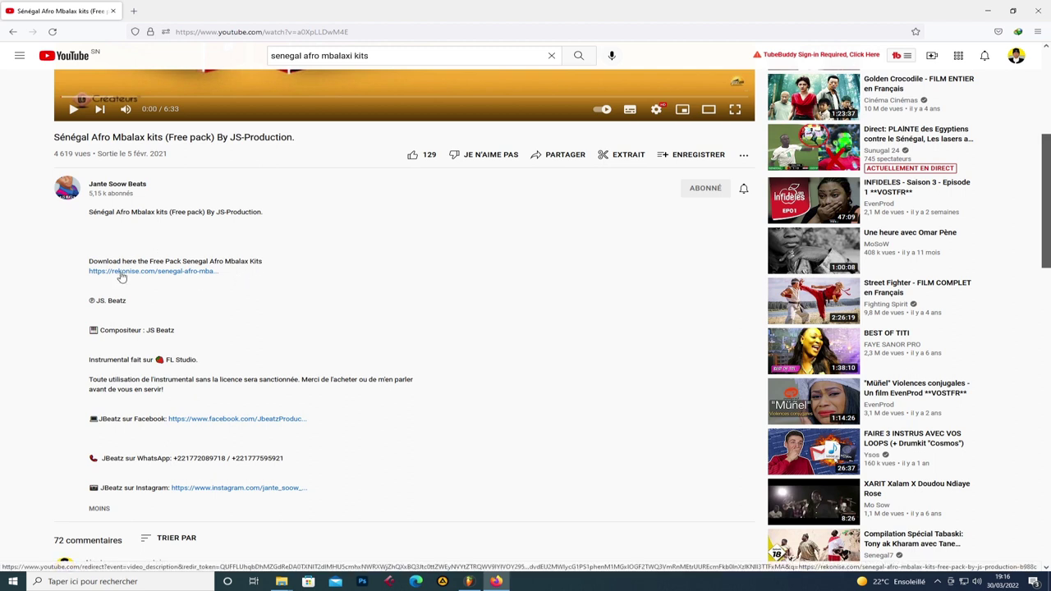
pyautogui.click(142, 274)
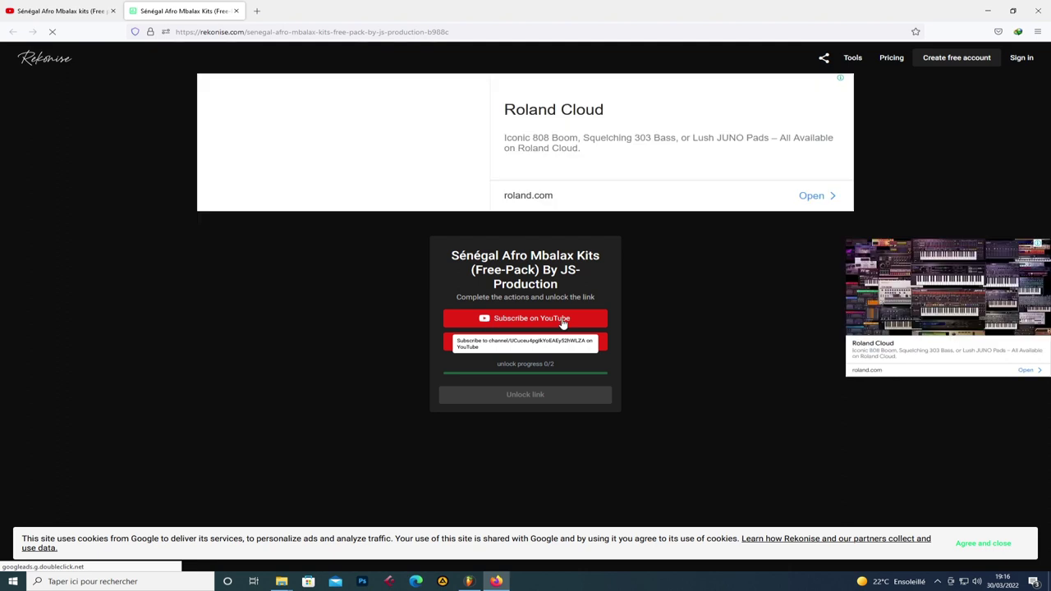
# Step: Click both Subscribe on YouTube buttons, verify both Jante Soow channel tabs, then return to Rekonise
pyautogui.click(538, 320)
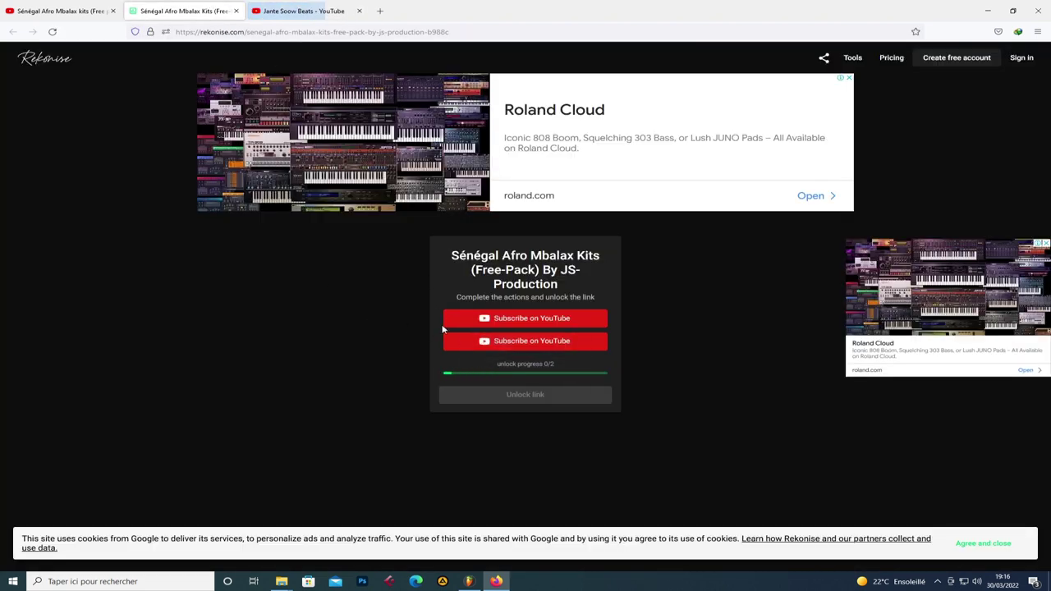
pyautogui.click(527, 344)
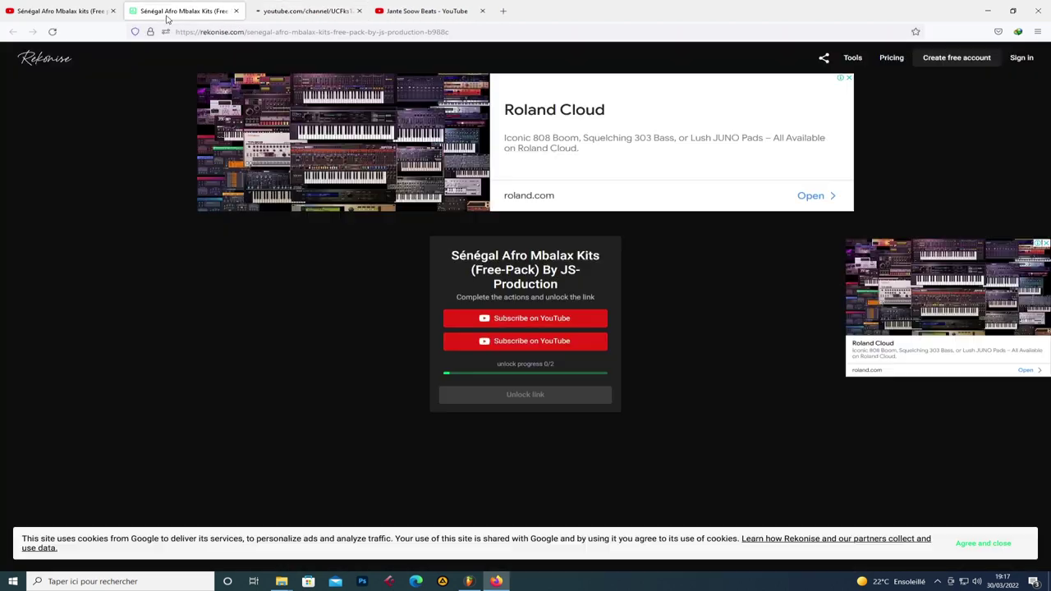
pyautogui.click(331, 10)
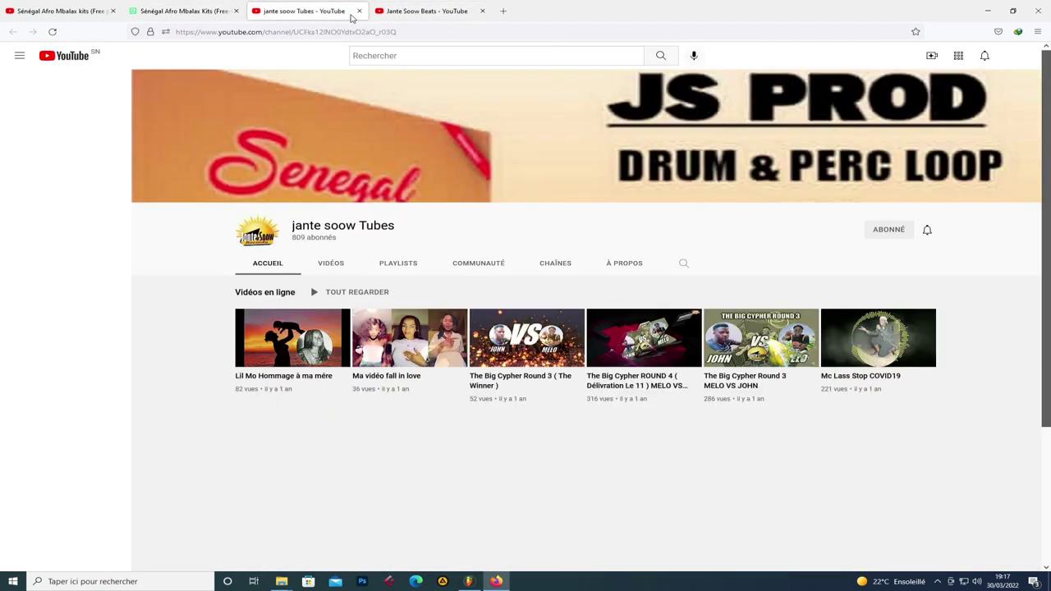
pyautogui.click(418, 12)
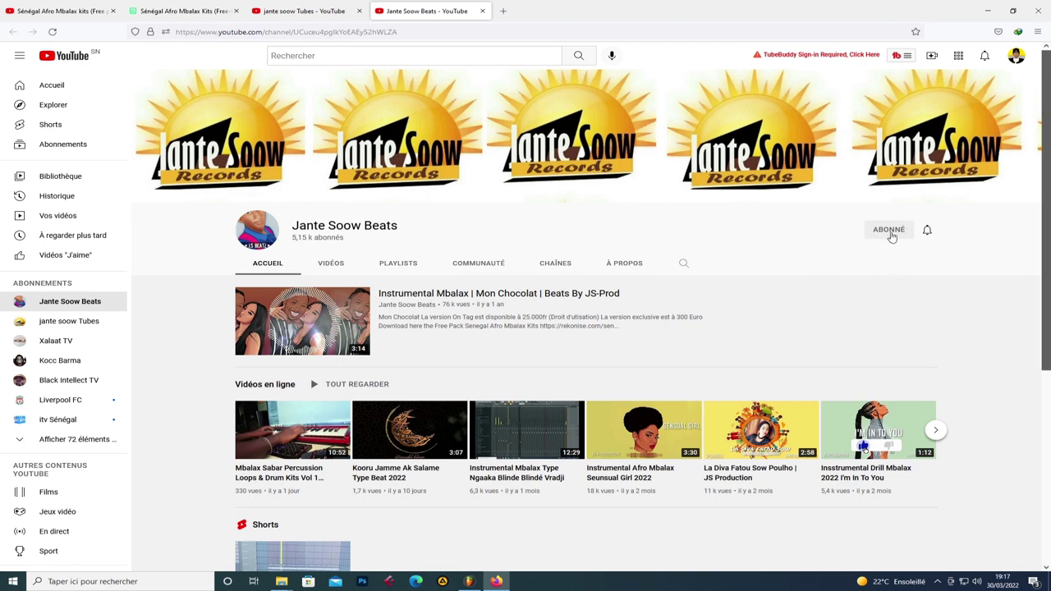
pyautogui.click(330, 9)
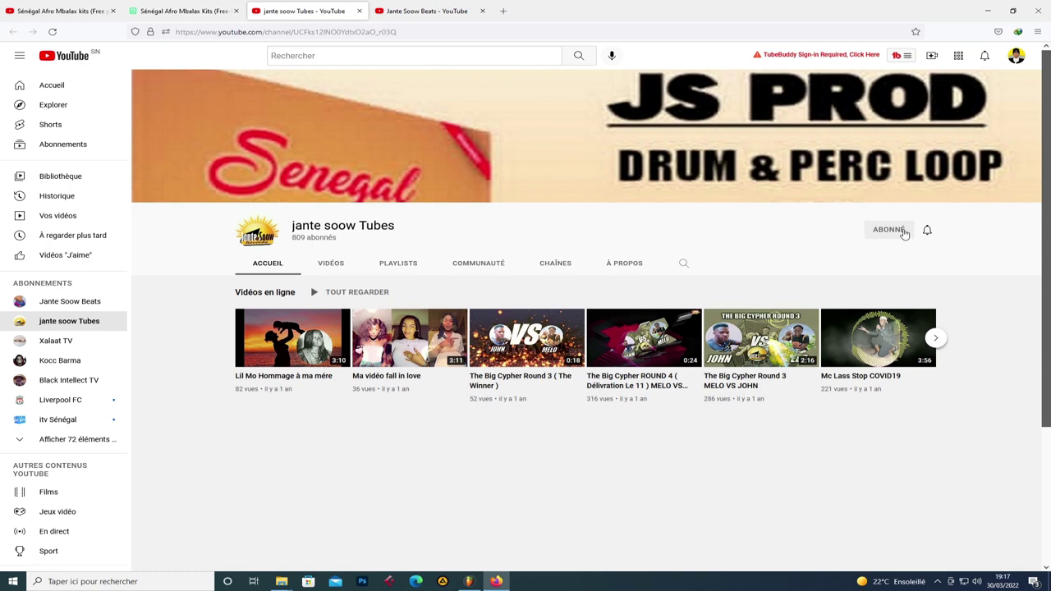
pyautogui.click(182, 10)
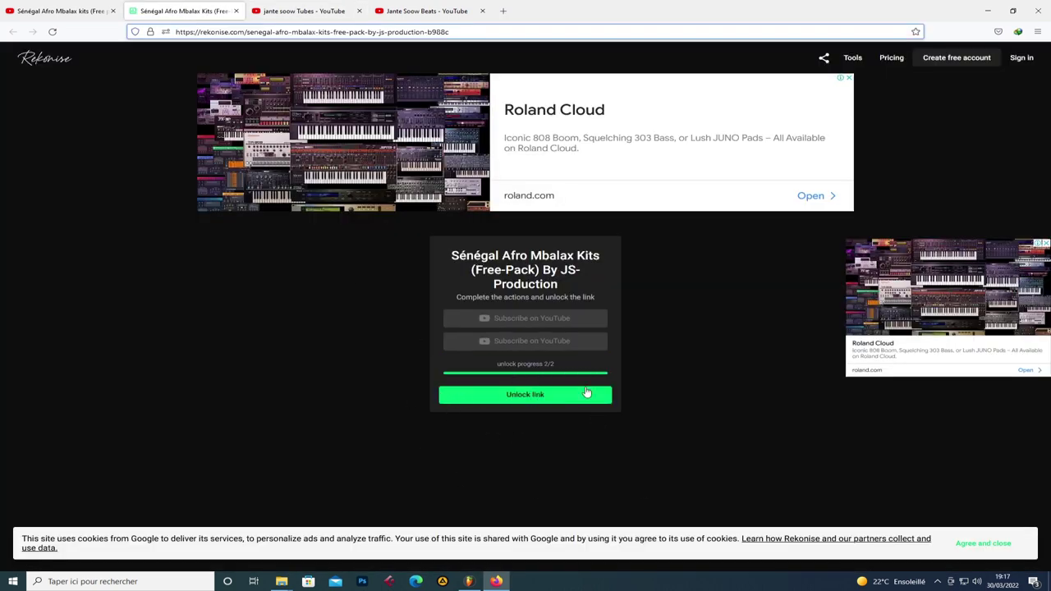
# Step: Unlock the Rekonise link to reach the MediaFire page for the 63.18MB kit archive
pyautogui.click(520, 402)
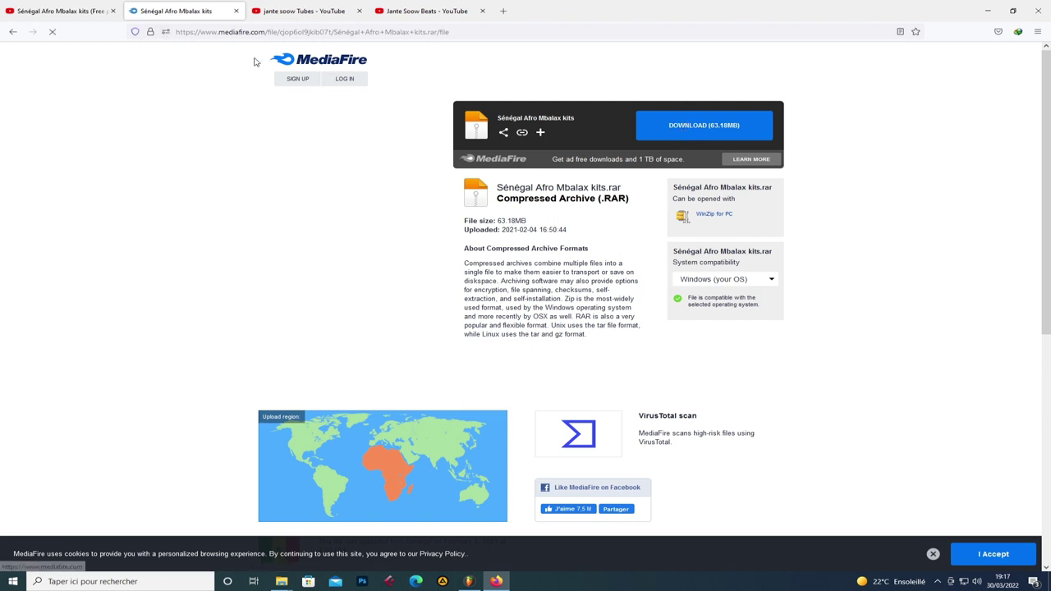
# Step: Start the 63.18MB Sénégal Afro Mbalax kits.rar download through IDM, then return to FL Studio
pyautogui.click(672, 133)
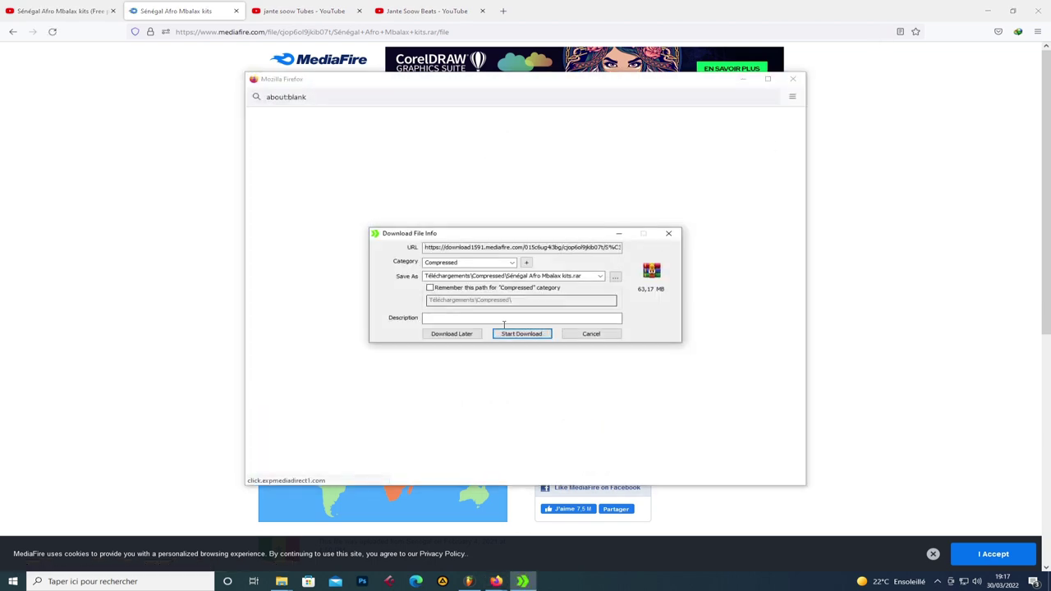
pyautogui.click(511, 335)
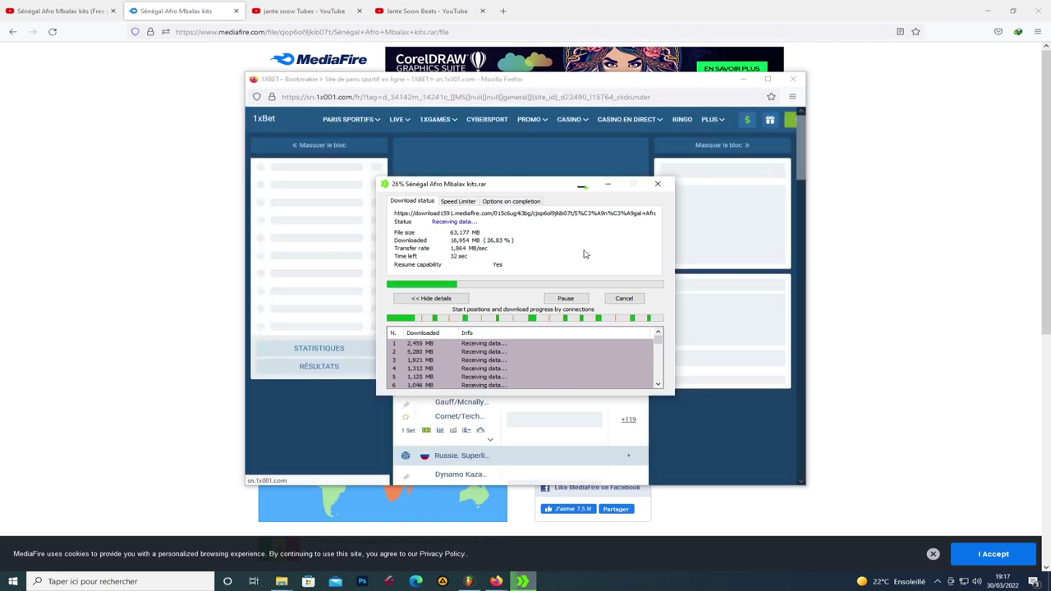
pyautogui.hotkey('alt', 'Tab')
pyautogui.press('Tab')
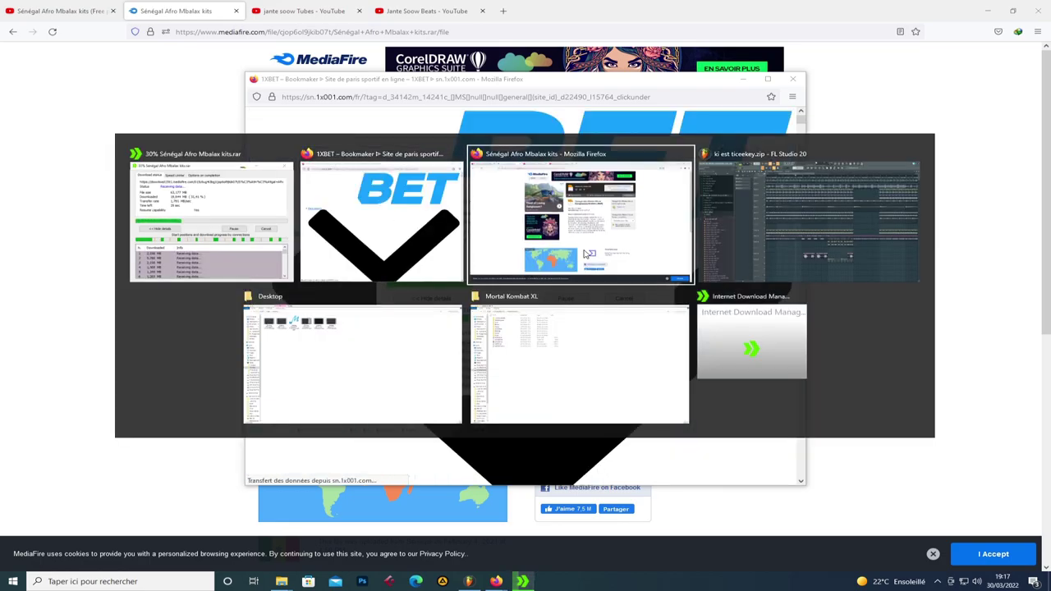
pyautogui.press('Tab')
pyautogui.press('space')
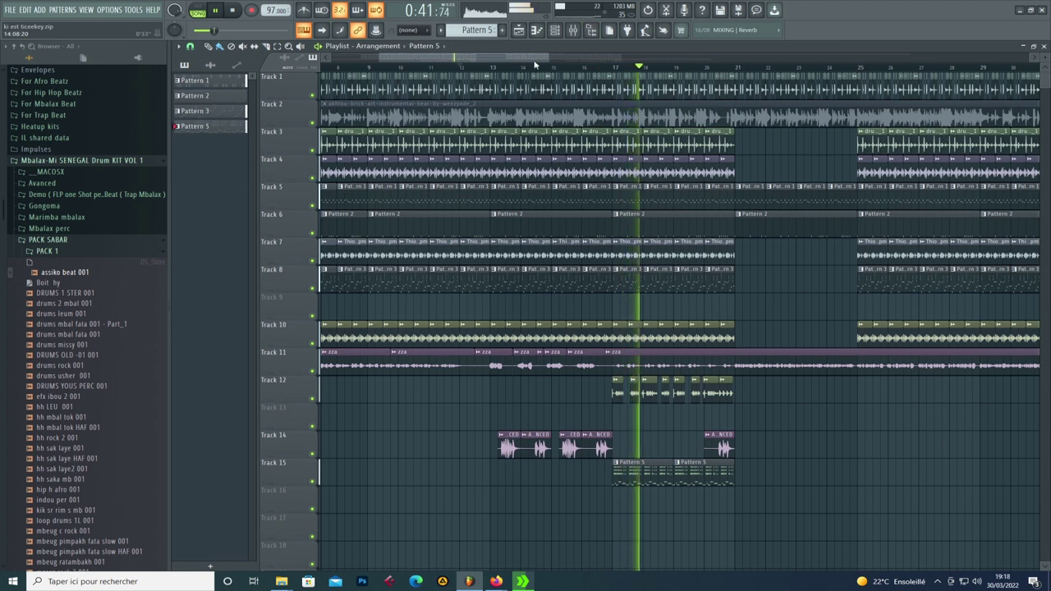
pyautogui.hscroll(3, 579, 65)
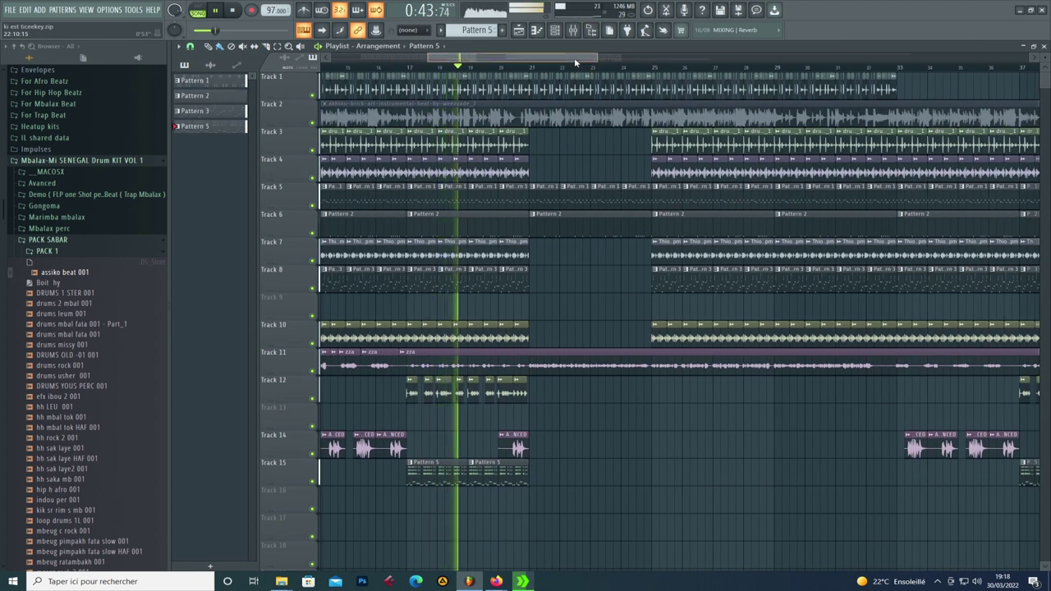
pyautogui.moveTo(574, 57); pyautogui.dragTo(567, 59)
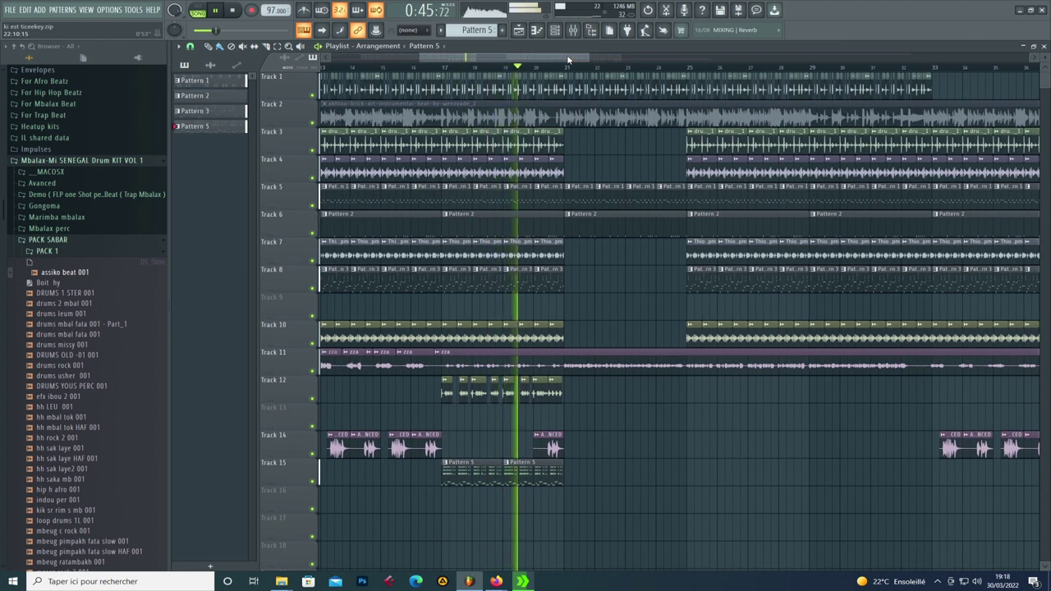
pyautogui.moveTo(566, 59)
pyautogui.mouseDown()
pyautogui.moveTo(552, 57)
pyautogui.moveTo(606, 62)
pyautogui.mouseUp()
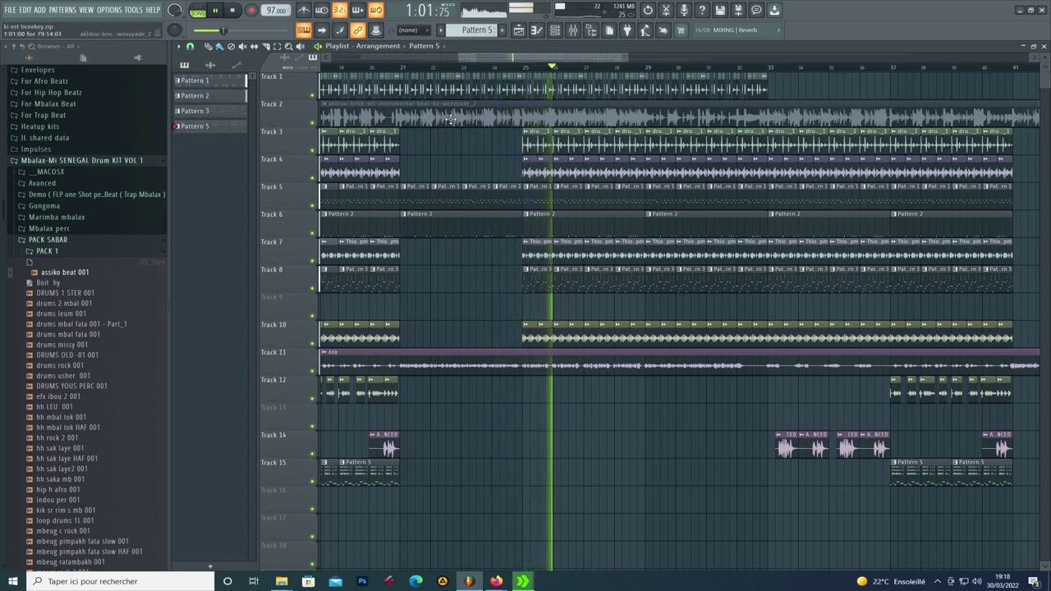
pyautogui.moveTo(497, 59)
pyautogui.mouseDown()
pyautogui.moveTo(482, 59)
pyautogui.moveTo(506, 56)
pyautogui.mouseUp()
pyautogui.press('space')
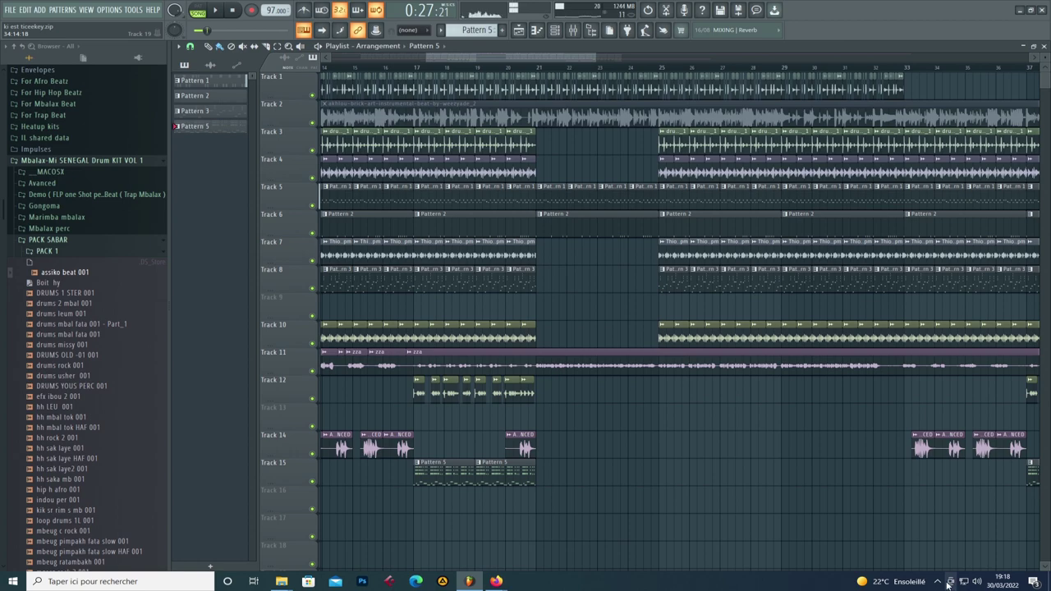
pyautogui.moveTo(899, 582)
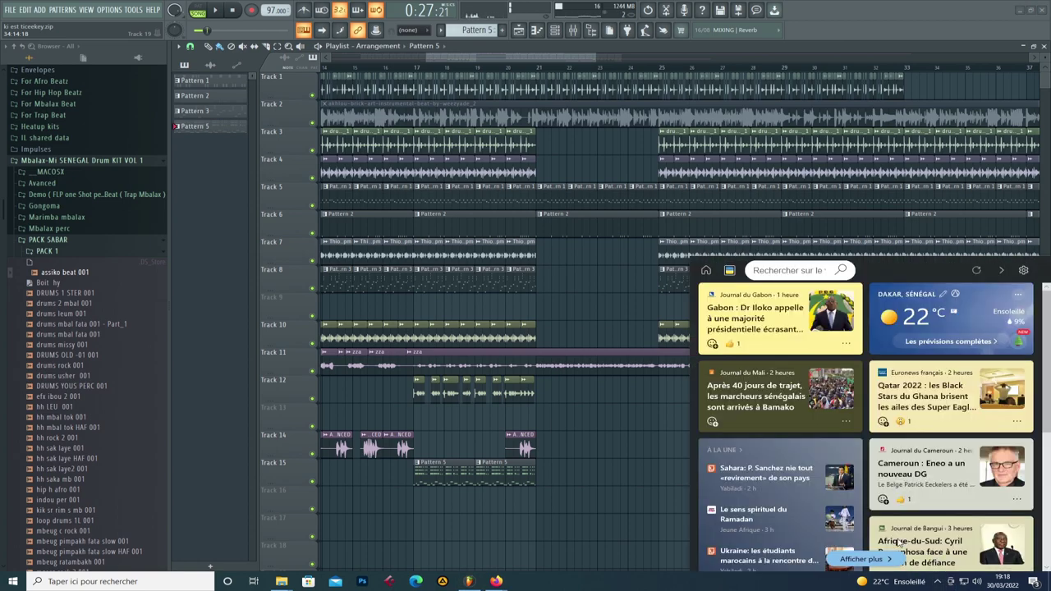
pyautogui.click(938, 583)
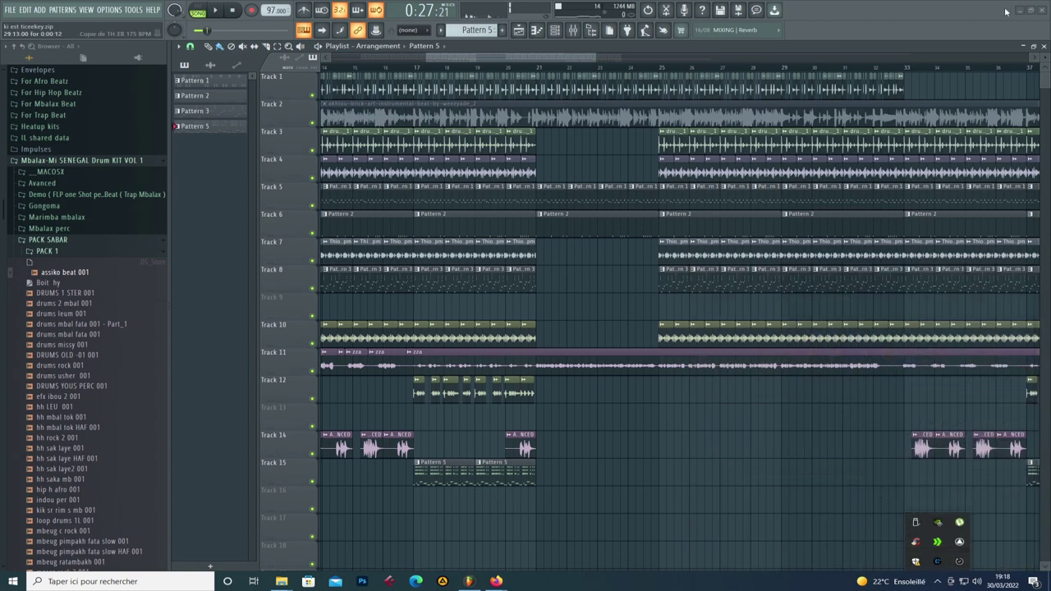
pyautogui.click(496, 581)
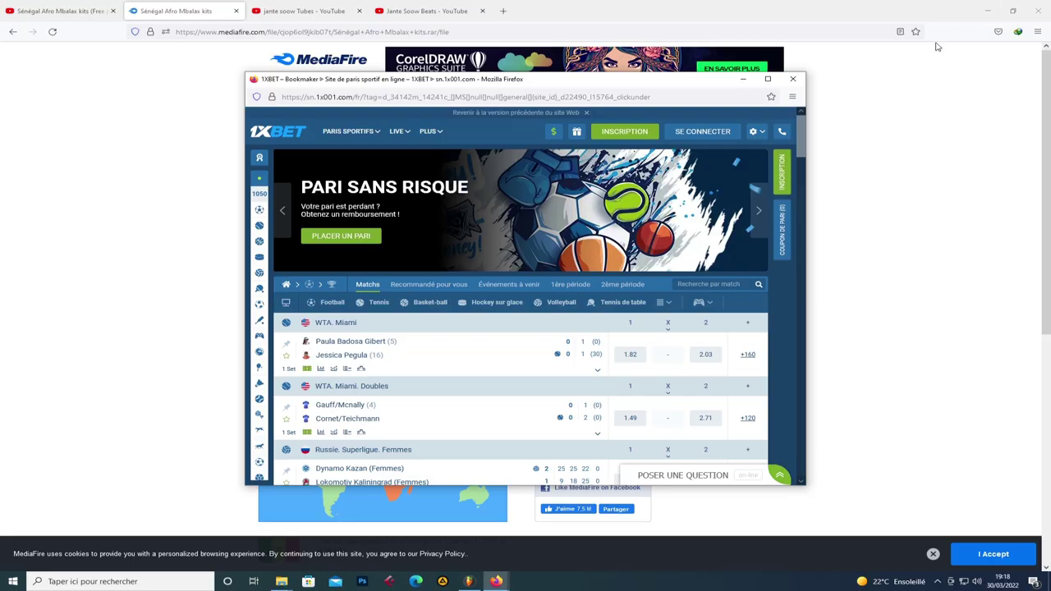
# Step: Drag the finished 63.17 MB kit archive from the download manager's list onto the desktop
pyautogui.press('super+d')
pyautogui.click(921, 581)
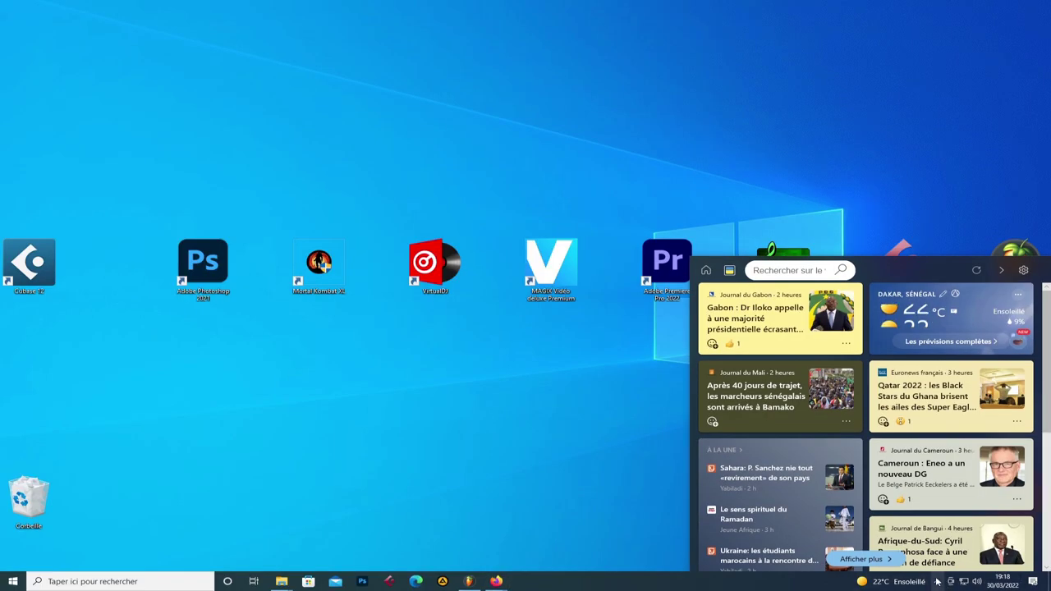
pyautogui.click(937, 581)
pyautogui.click(939, 561)
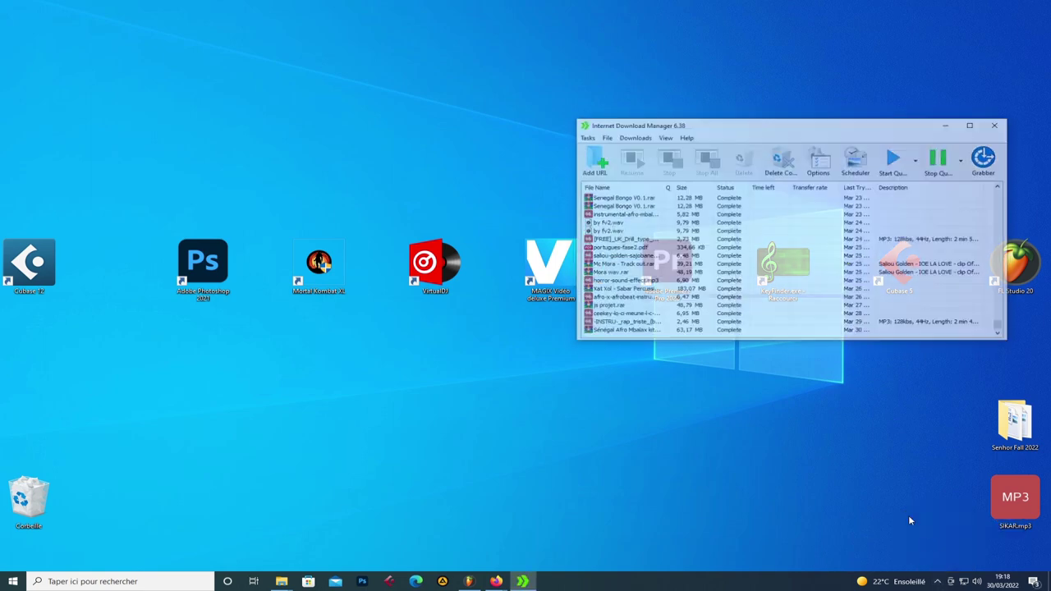
pyautogui.moveTo(566, 331); pyautogui.dragTo(460, 460)
pyautogui.rightClick(491, 421)
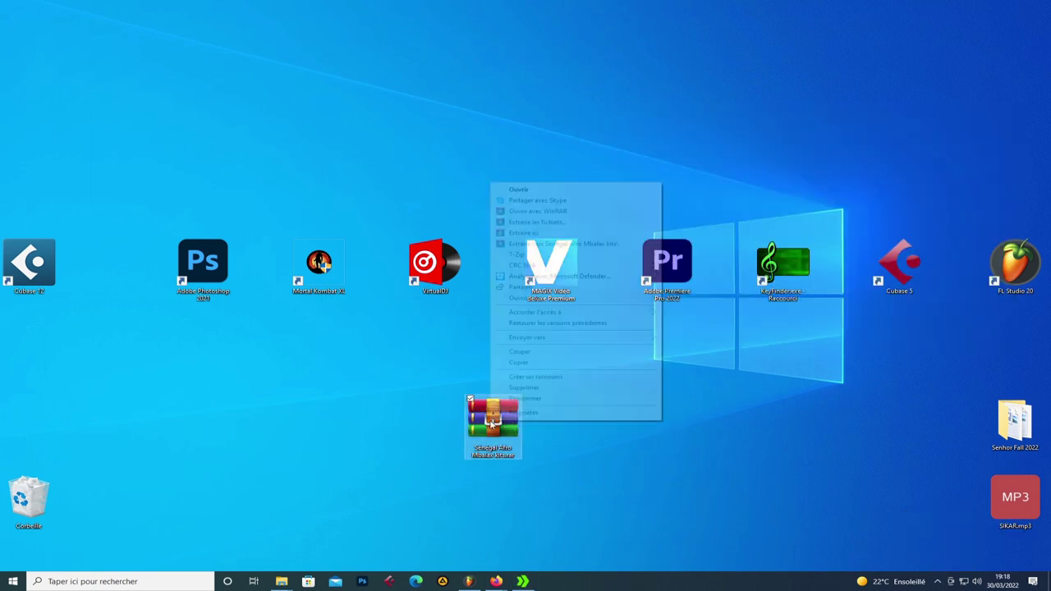
# Step: Extract the archive here on the desktop, entering the archive password in WinRAR
pyautogui.click(567, 235)
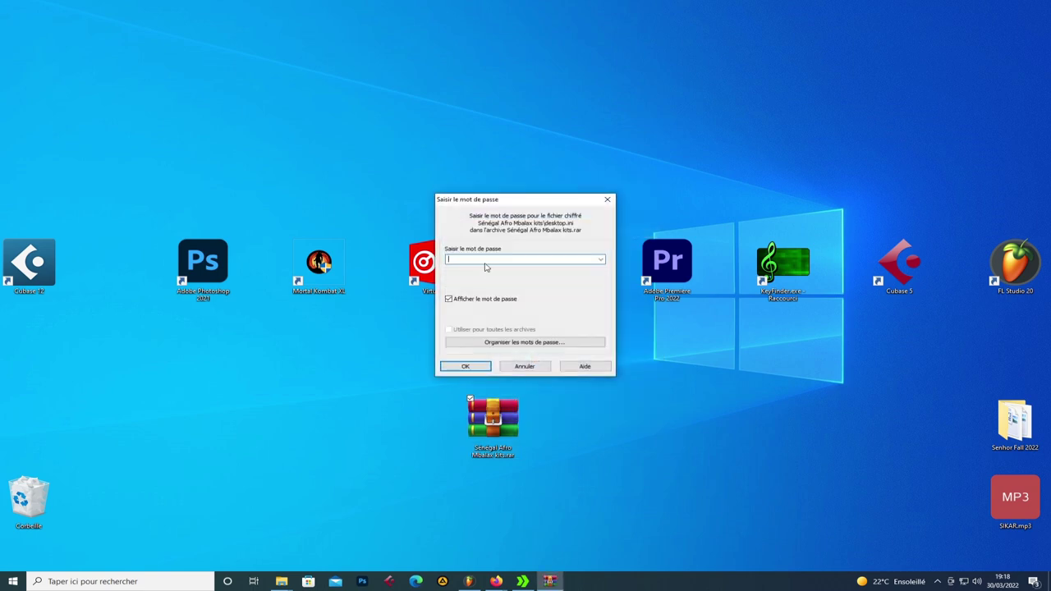
pyautogui.write('S')
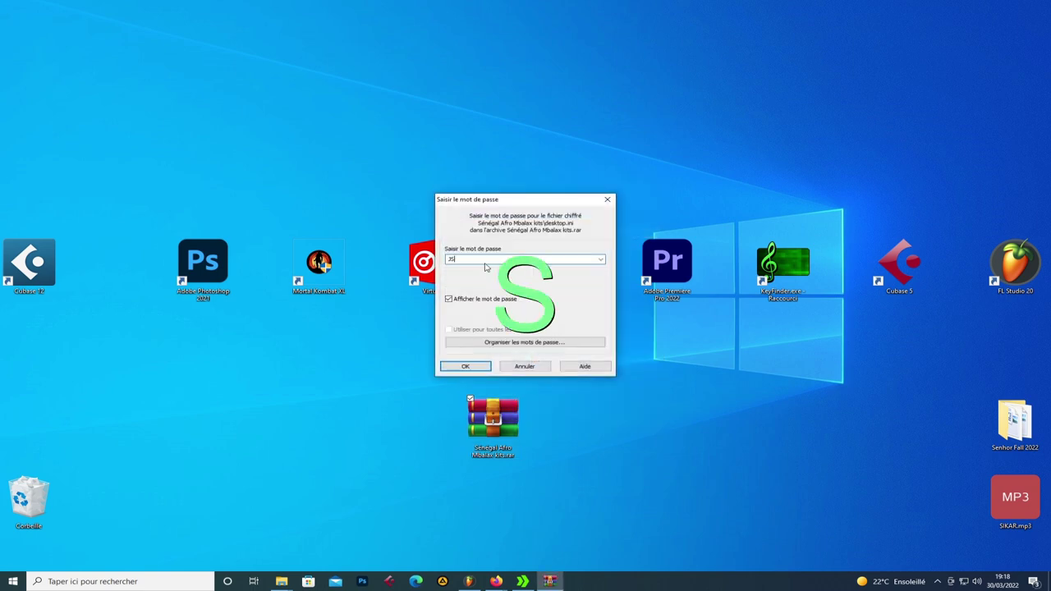
pyautogui.write('-pro')
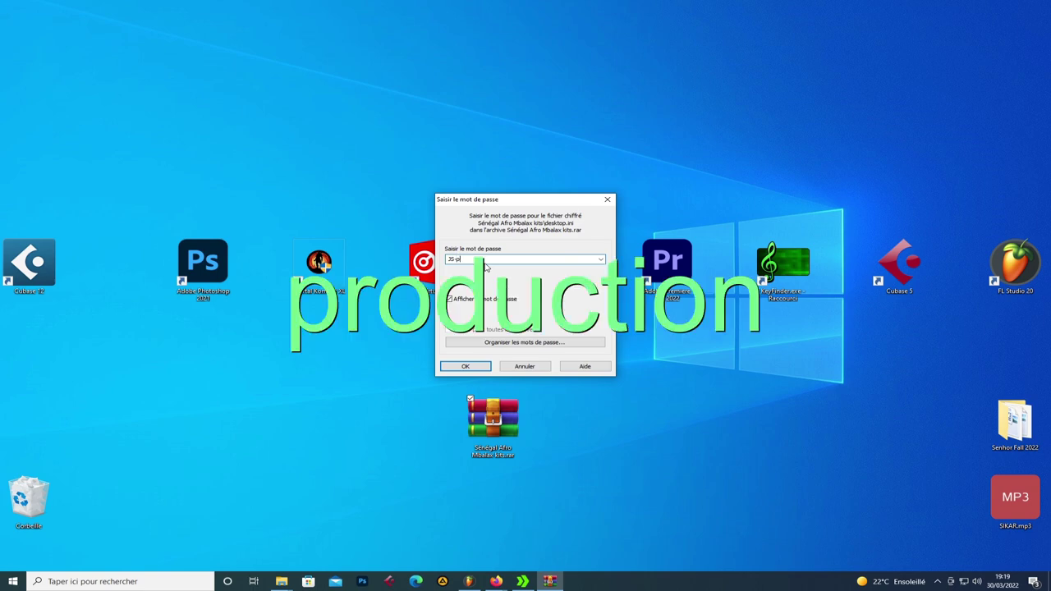
pyautogui.write('duc')
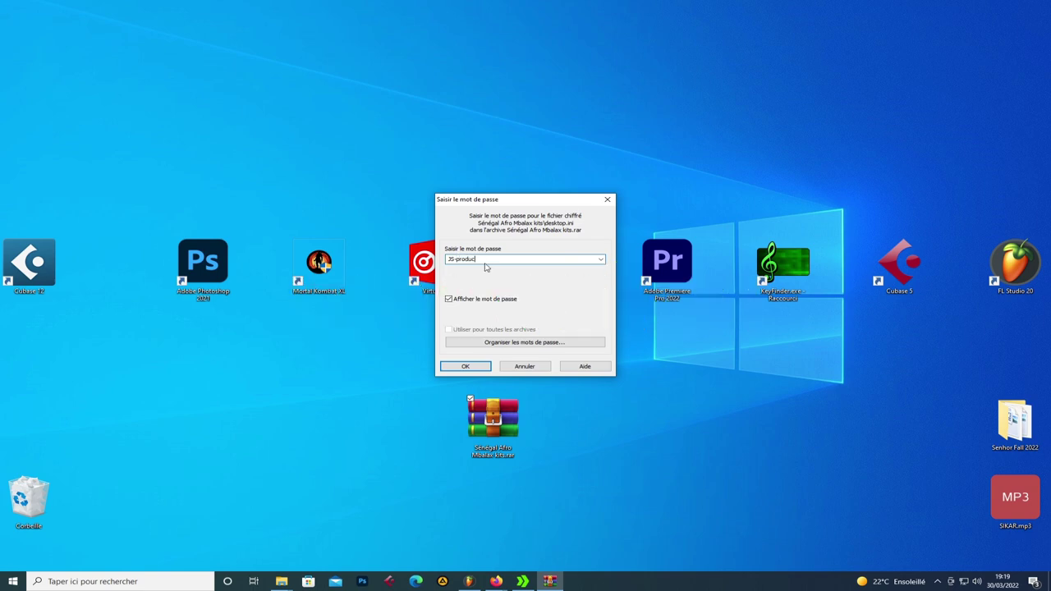
pyautogui.write('tion')
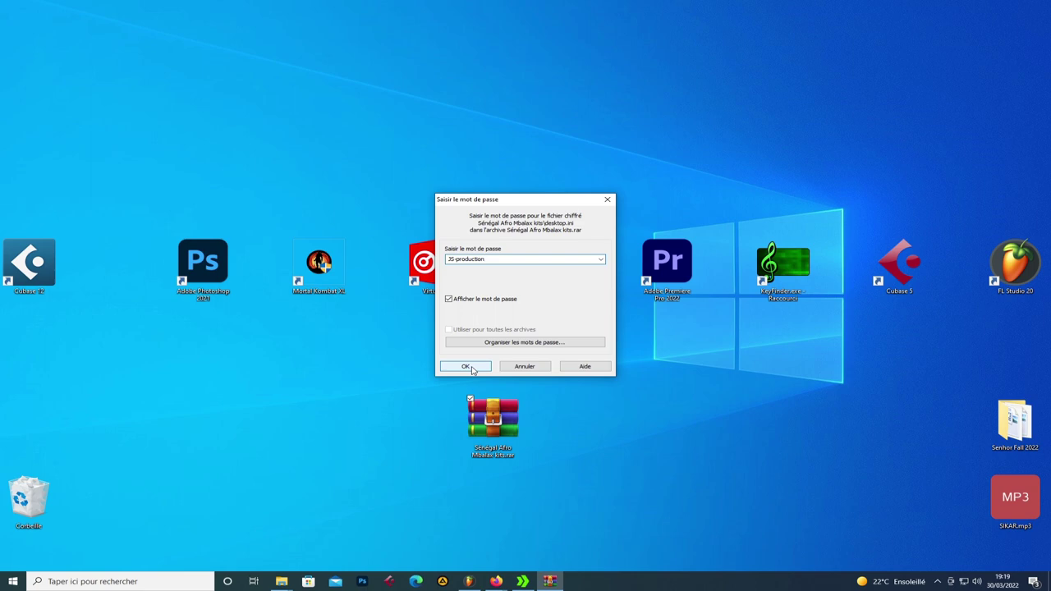
pyautogui.click(472, 368)
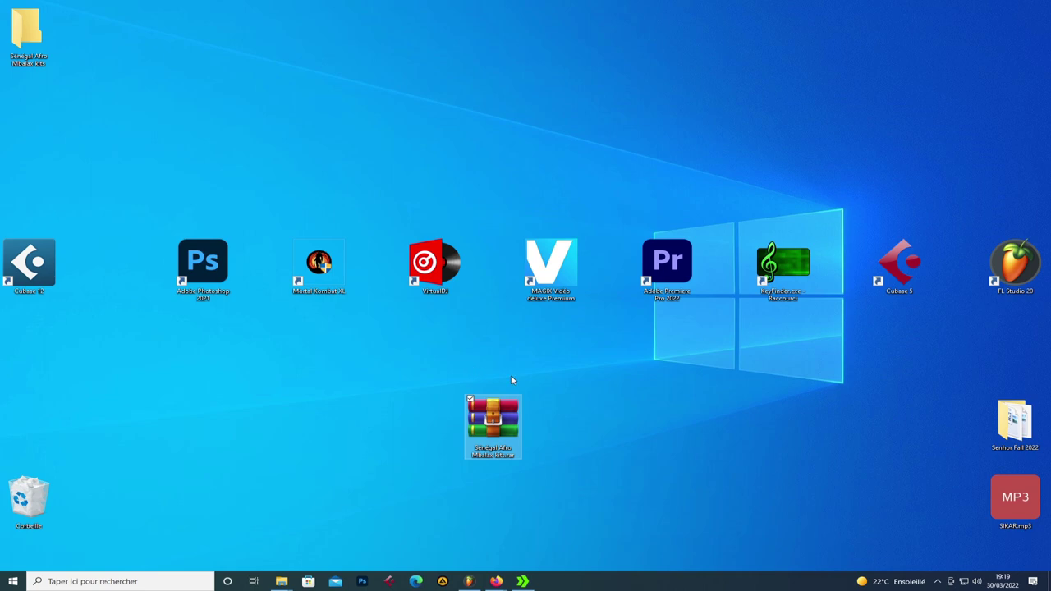
# Step: Open the extracted Sénégal Afro Mbalax kits folder, review its nine sample subfolders, then close it
pyautogui.moveTo(24, 35); pyautogui.dragTo(502, 115)
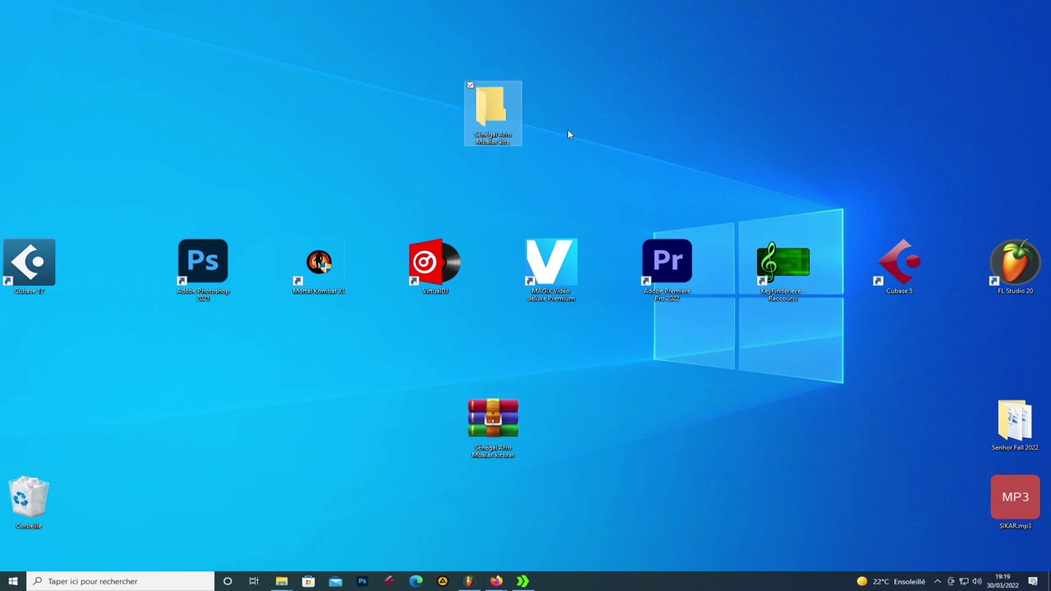
pyautogui.doubleClick(490, 141)
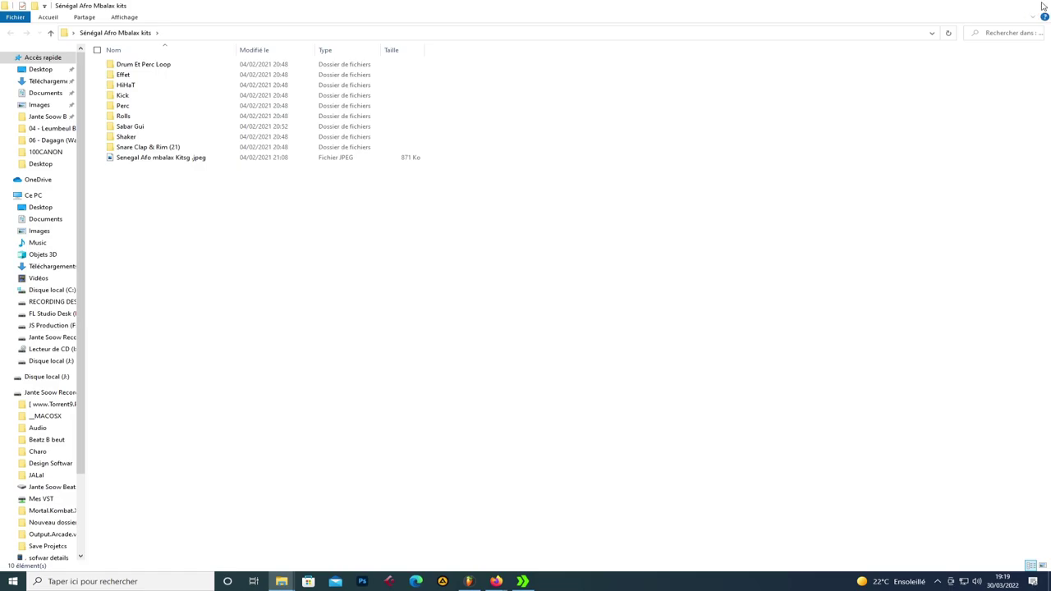
pyautogui.click(1042, 7)
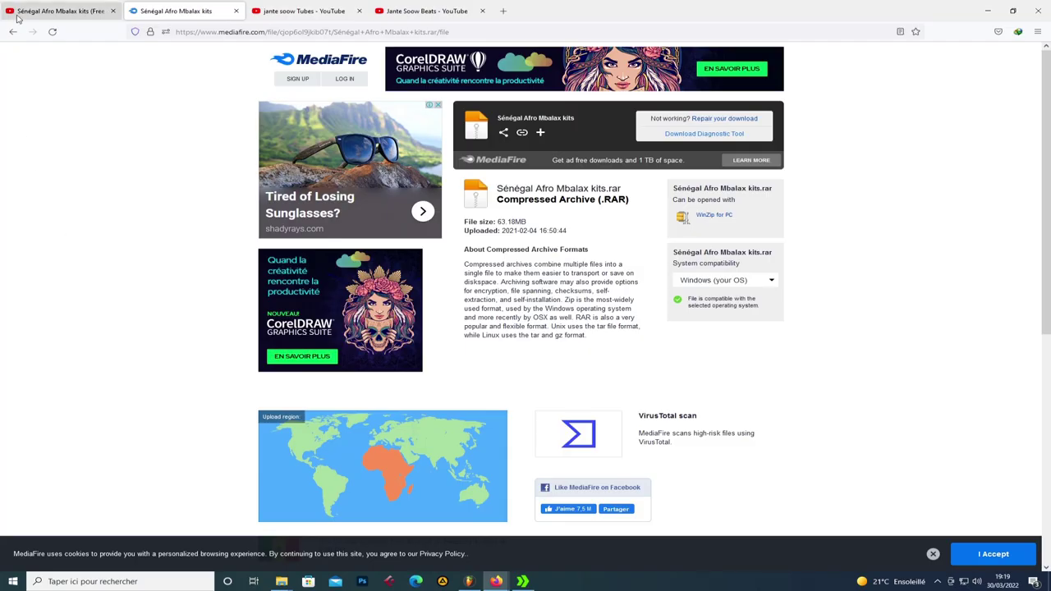
# Step: Return to the kit's YouTube video tab, scroll to the top and select the search box
pyautogui.click(17, 17)
pyautogui.scroll(4, 496, 194)
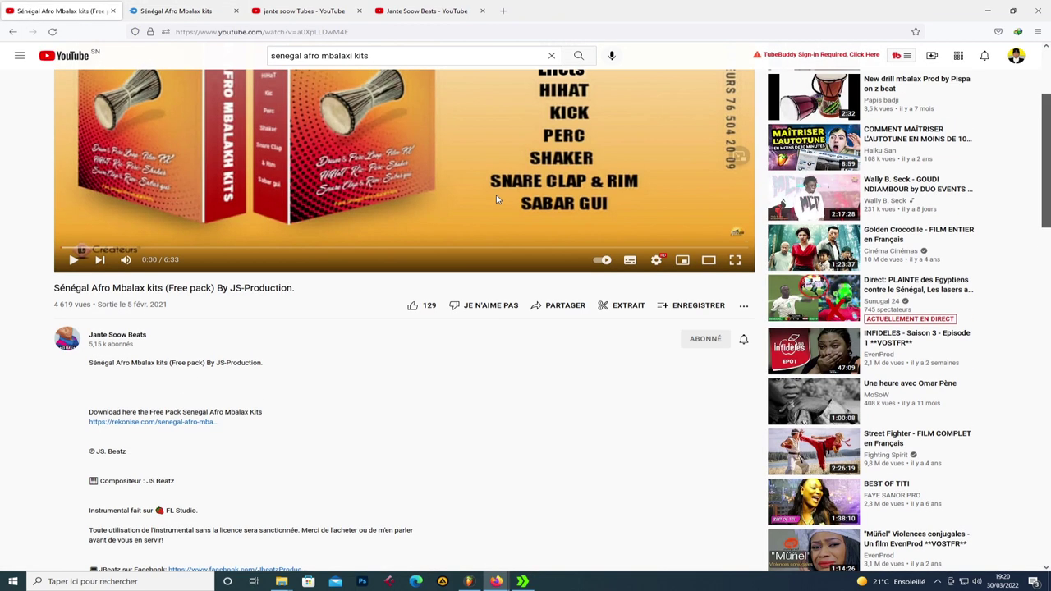
pyautogui.scroll(1, 519, 197)
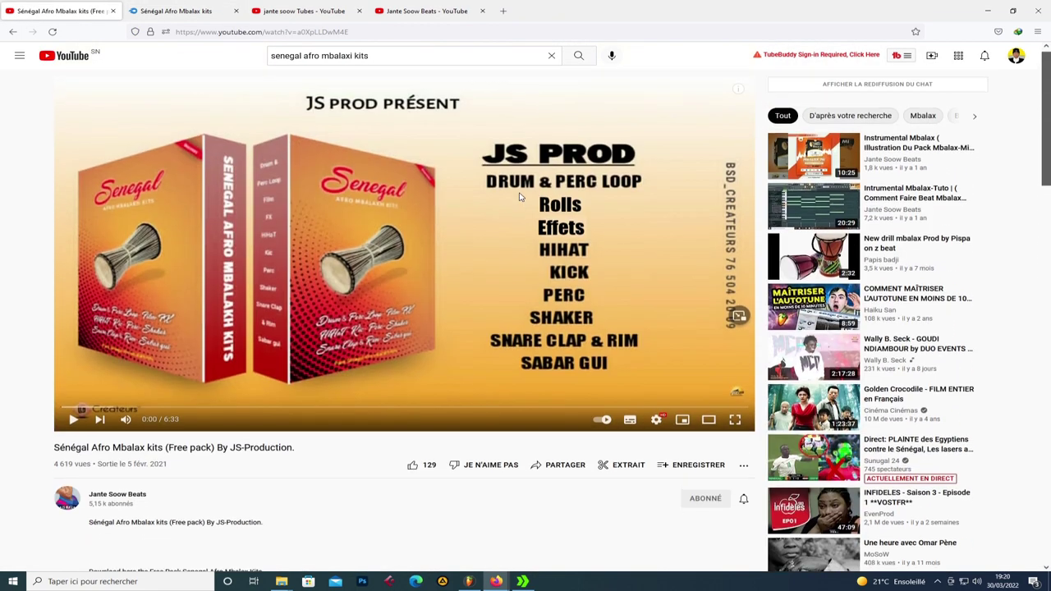
pyautogui.click(378, 64)
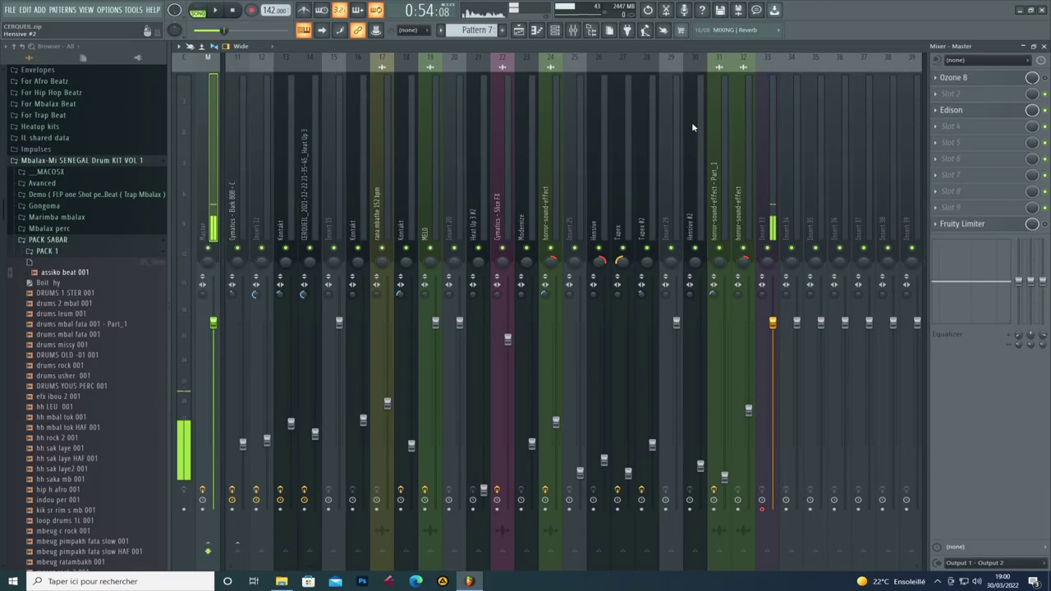
# Step: Switch FL Studio from the mixer to the playlist arrangement with F5
pyautogui.press('F5')
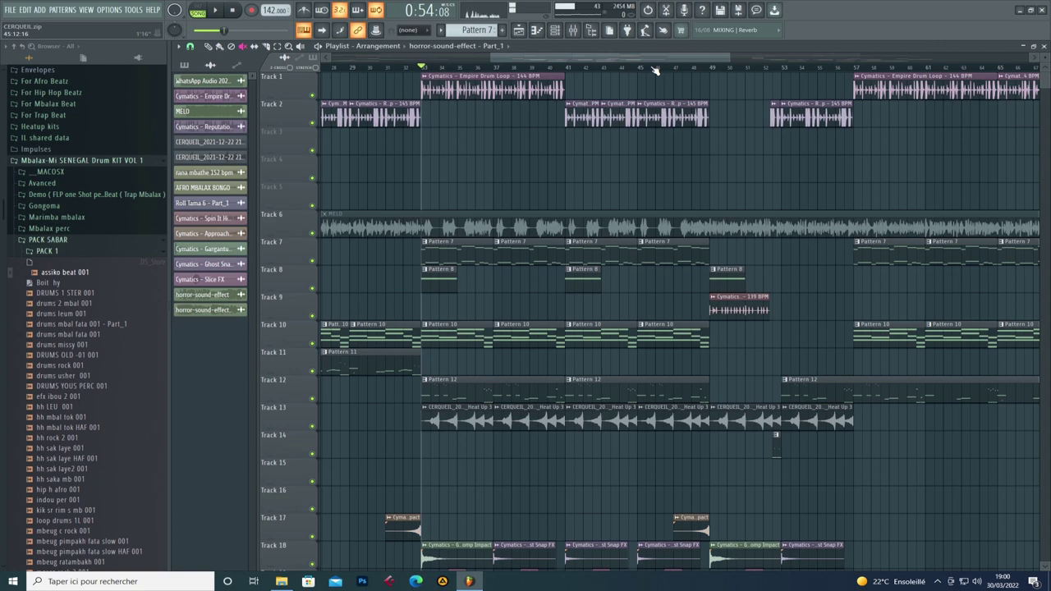